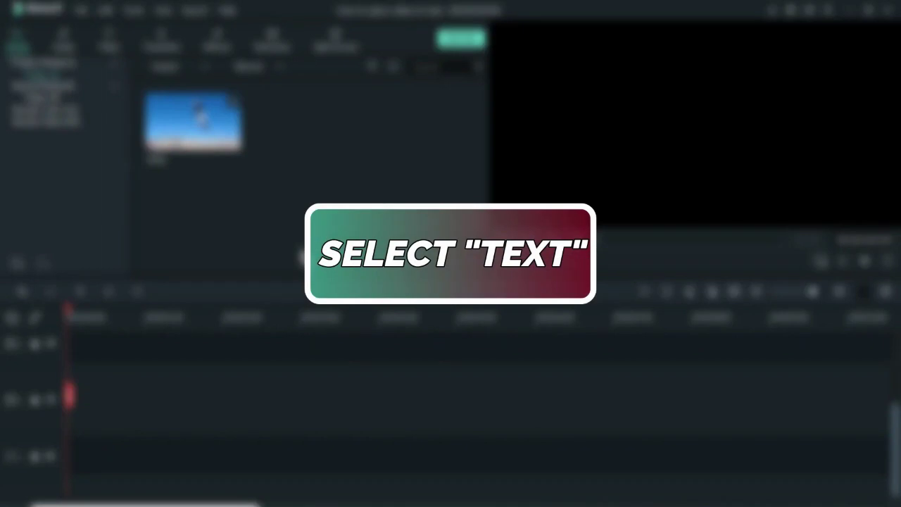
Step: Add the Credit 5 title to the start of track 1 and open it for advanced text editing
click(109, 40)
drag(206, 103, 43, 483)
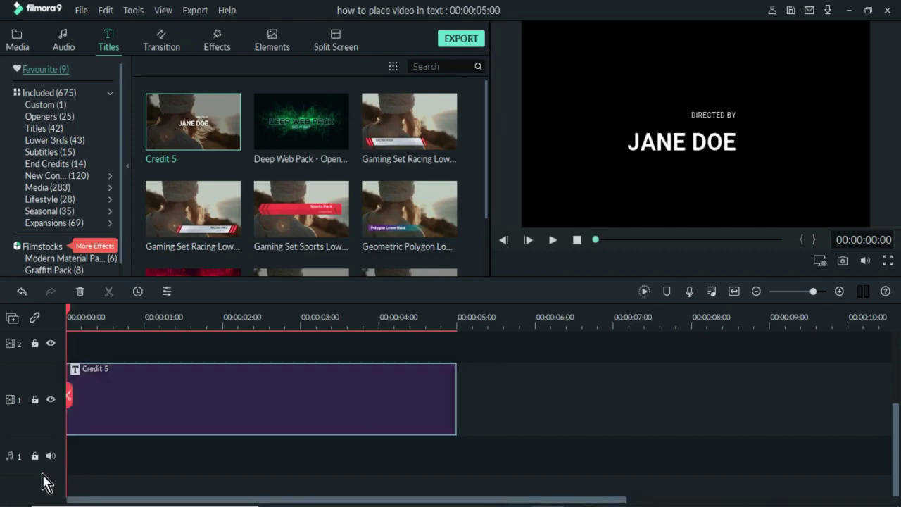
double_click(123, 412)
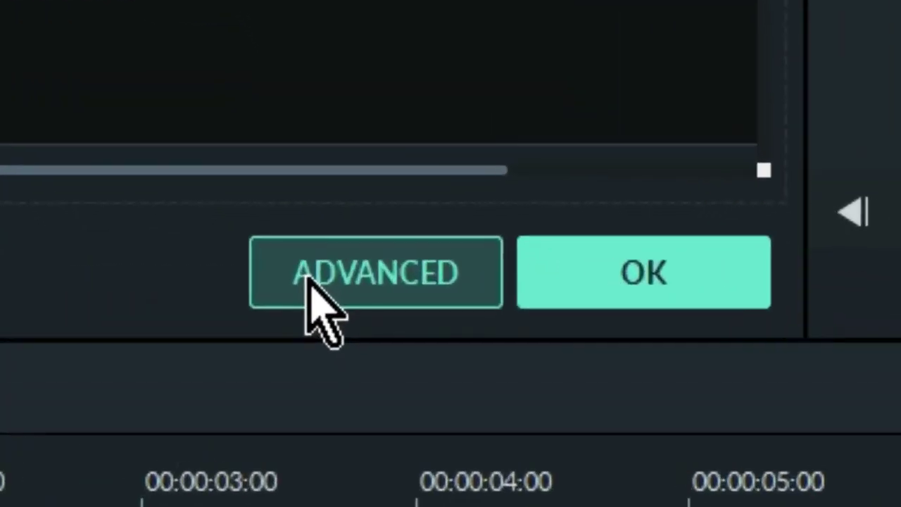
click(310, 278)
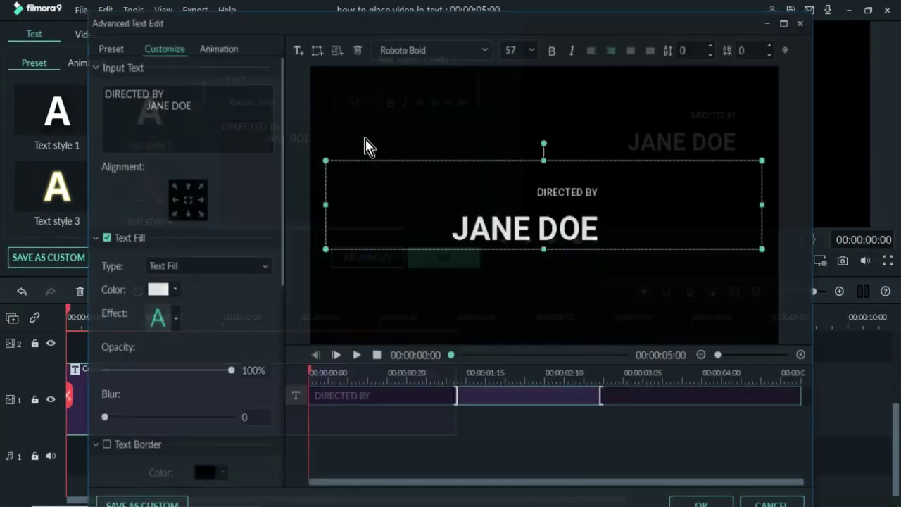
Step: Replace all of the title's placeholder text with "TUTORIAL"
click(218, 112)
key(ctrl+a)
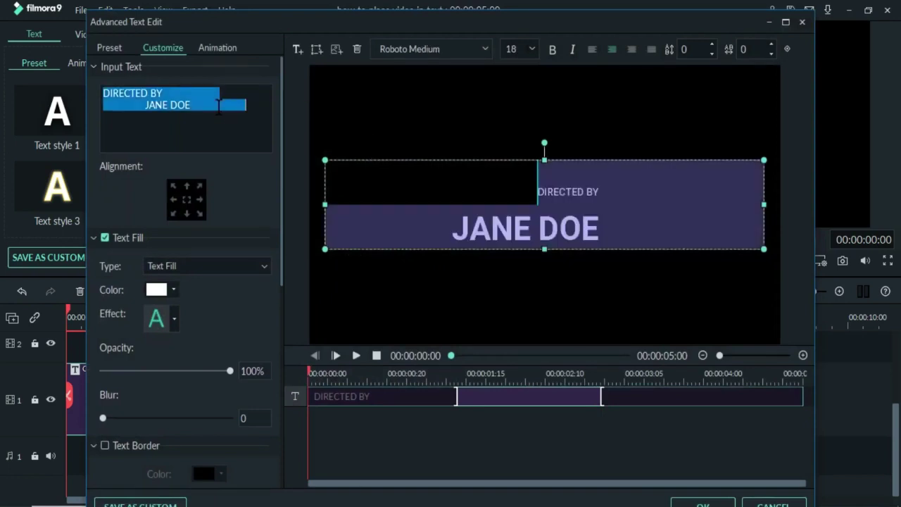
key(Delete)
text(TU)
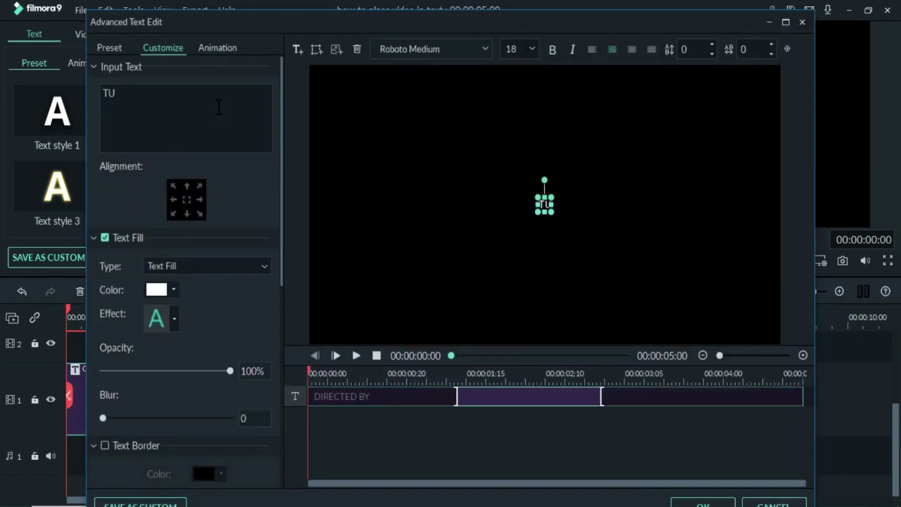
key(ctrl+z)
key(ctrl+a)
key(Delete)
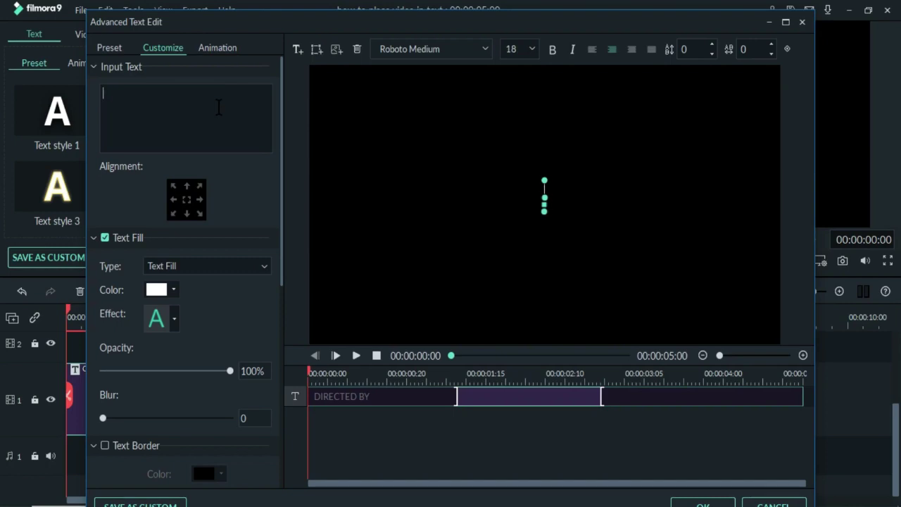
text(TUTORIAL)
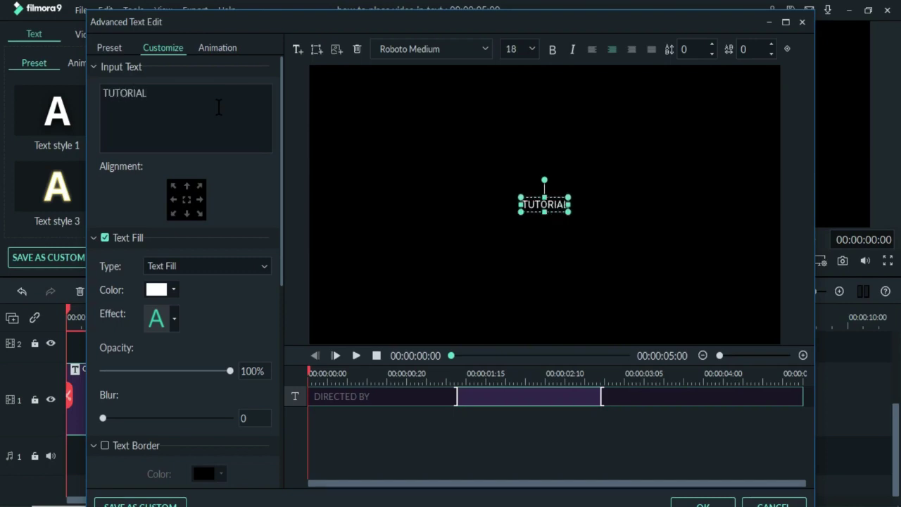
Step: Enable the text border for the TUTORIAL title and set its font size to 150
drag(282, 268, 282, 311)
click(105, 342)
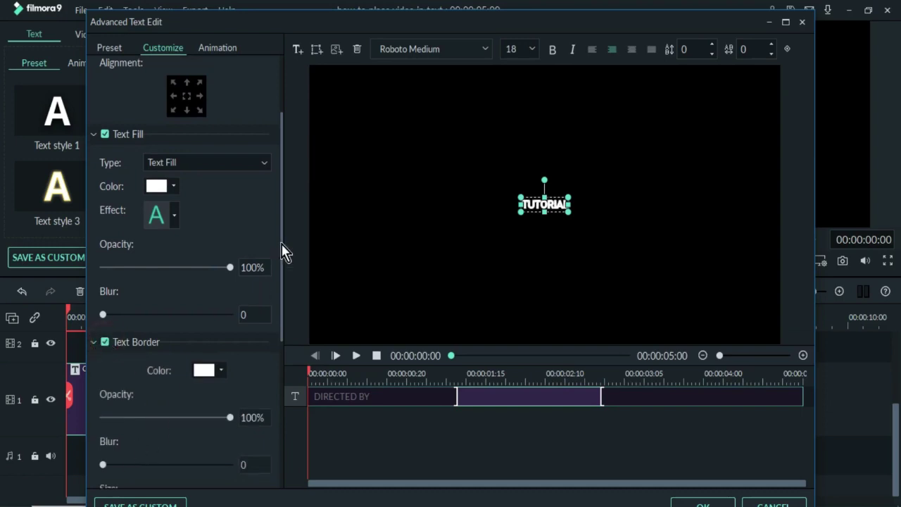
double_click(551, 204)
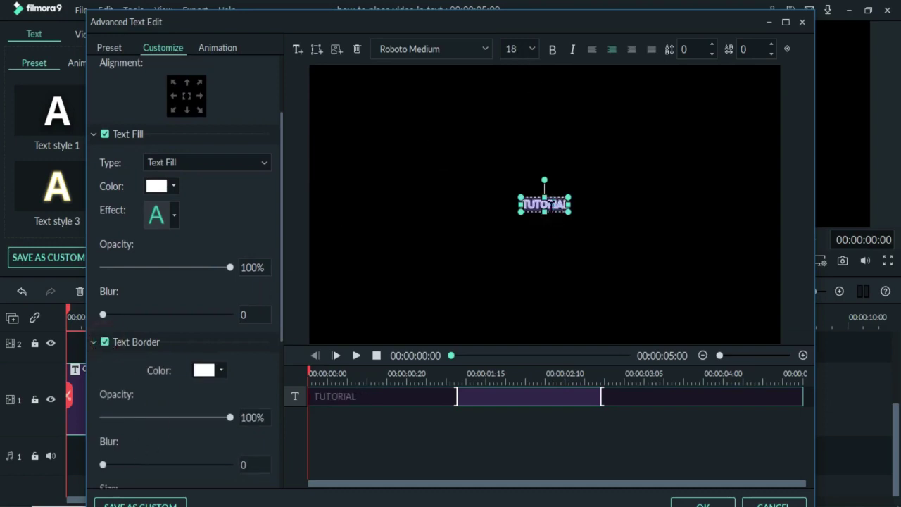
click(532, 49)
click(540, 66)
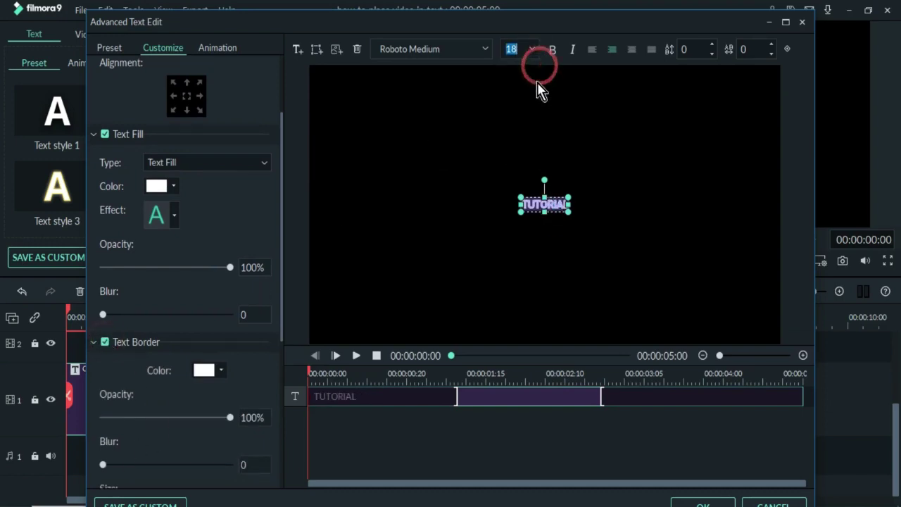
click(533, 50)
drag(537, 66, 541, 130)
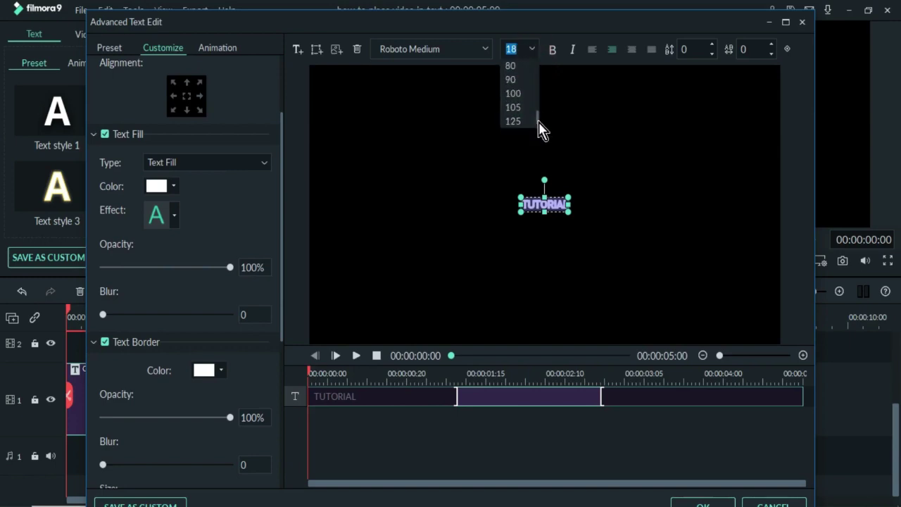
click(527, 123)
click(593, 86)
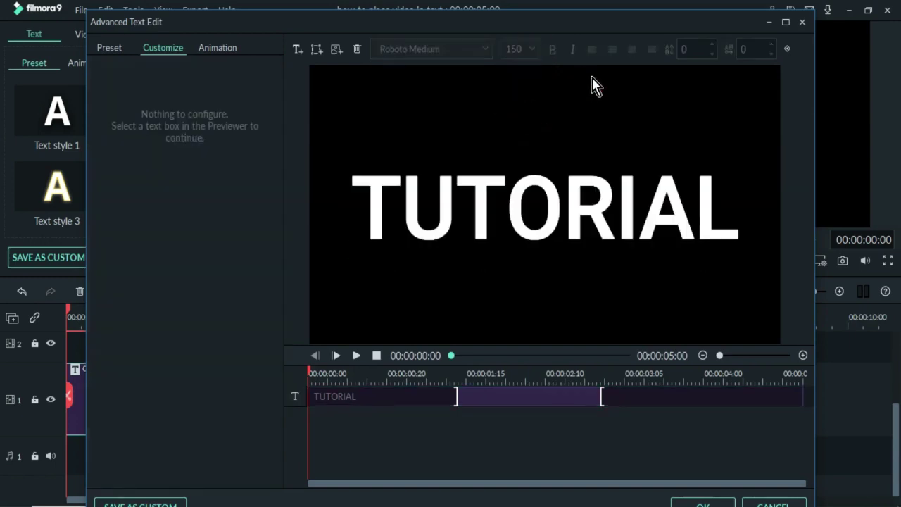
Step: Increase the TUTORIAL text border size to 11 and accept the title edits
click(585, 176)
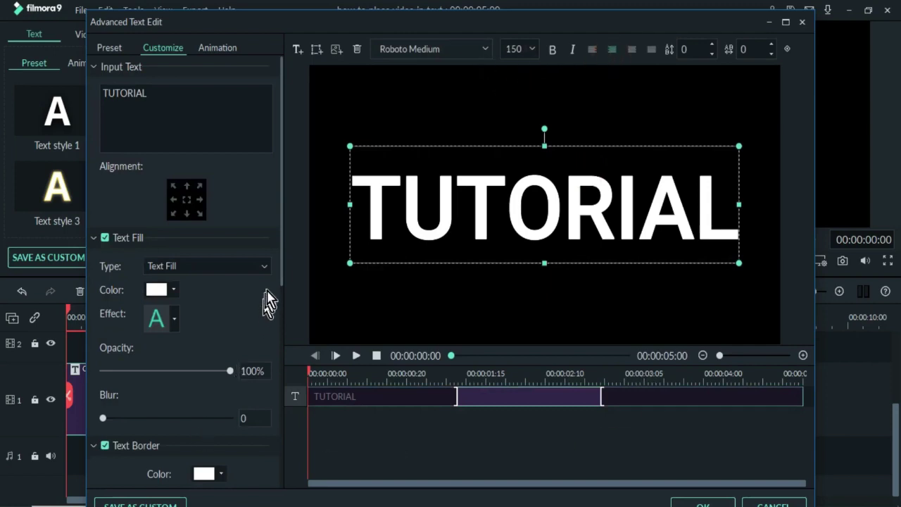
drag(283, 269, 289, 348)
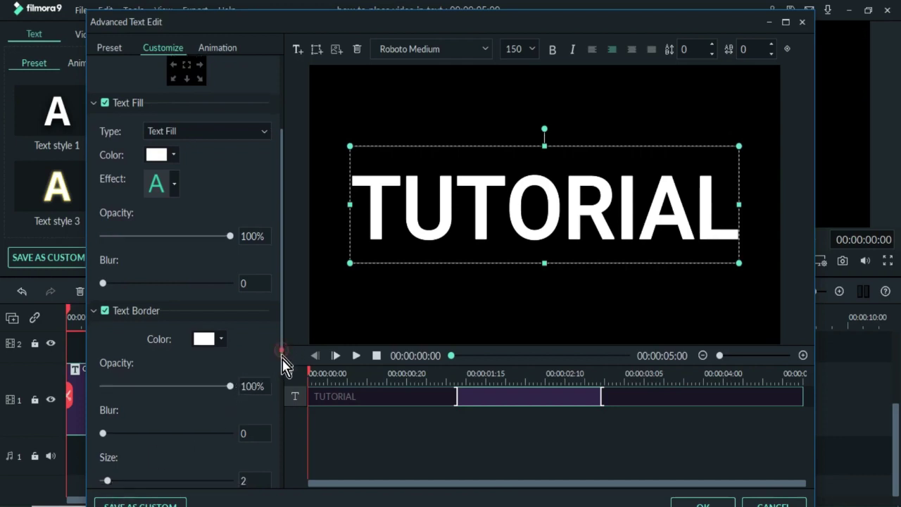
scroll(211, 395, down, 2)
drag(107, 426, 130, 426)
click(693, 502)
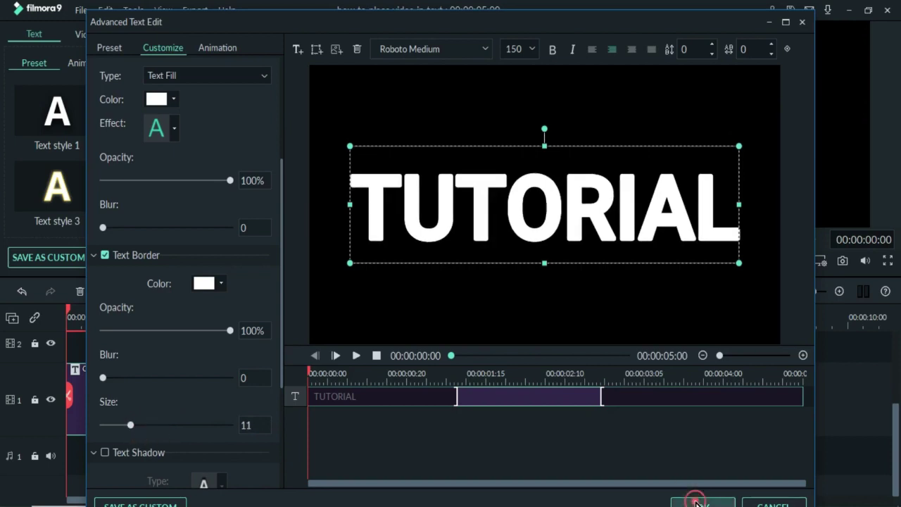
click(432, 258)
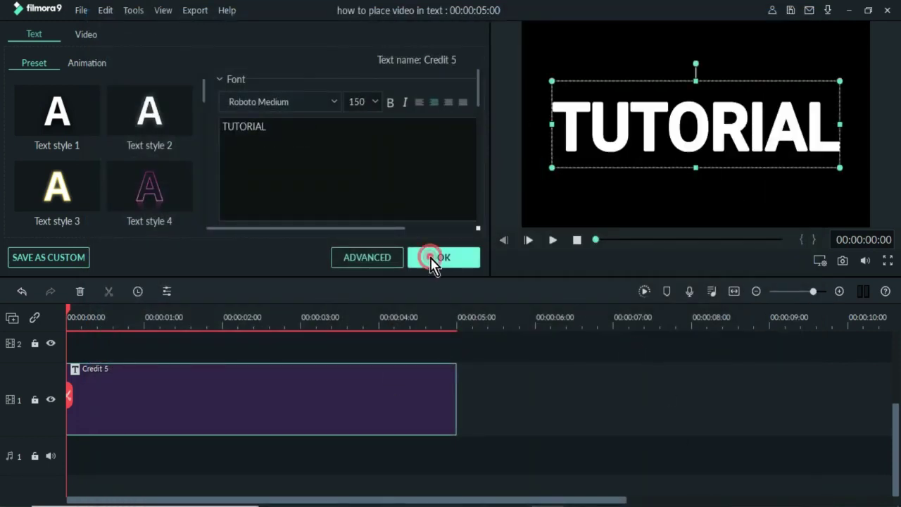
Step: Place the video clip at the start of track 2 above the title and trim its end to 5 seconds to match the title
click(15, 40)
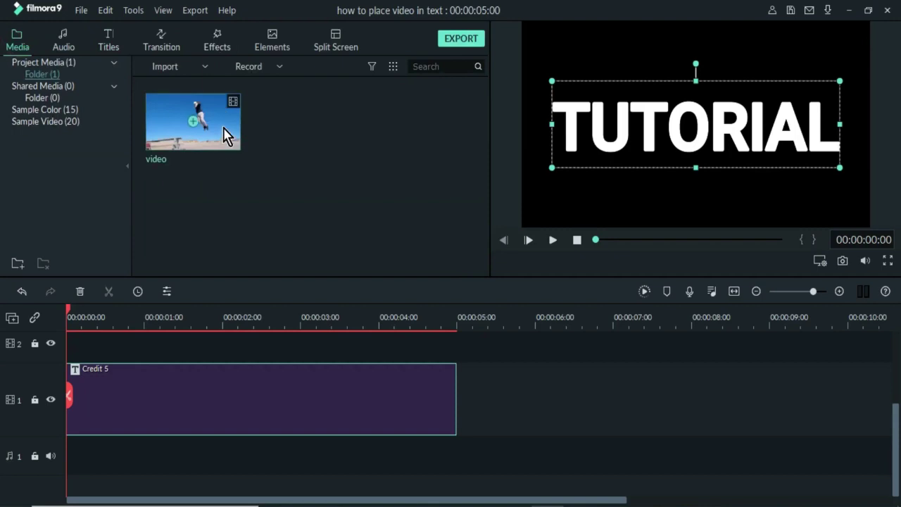
drag(221, 136, 56, 356)
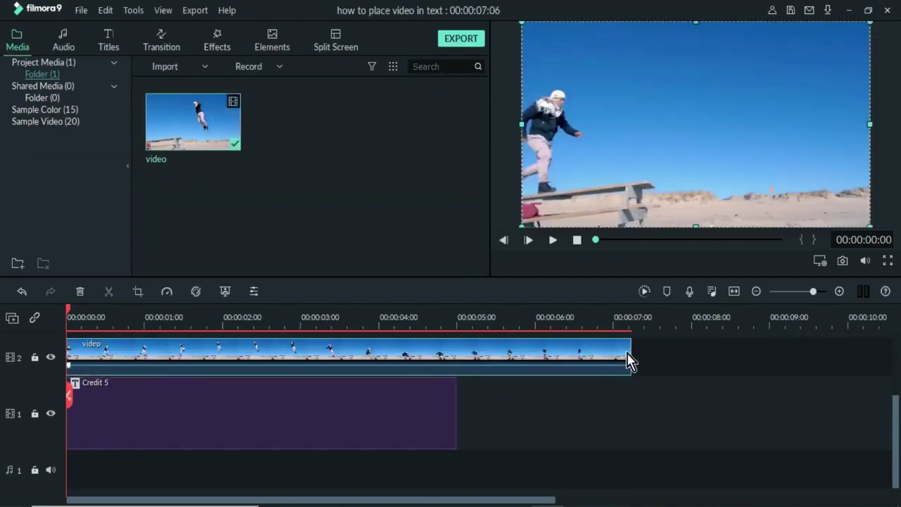
drag(632, 352, 457, 356)
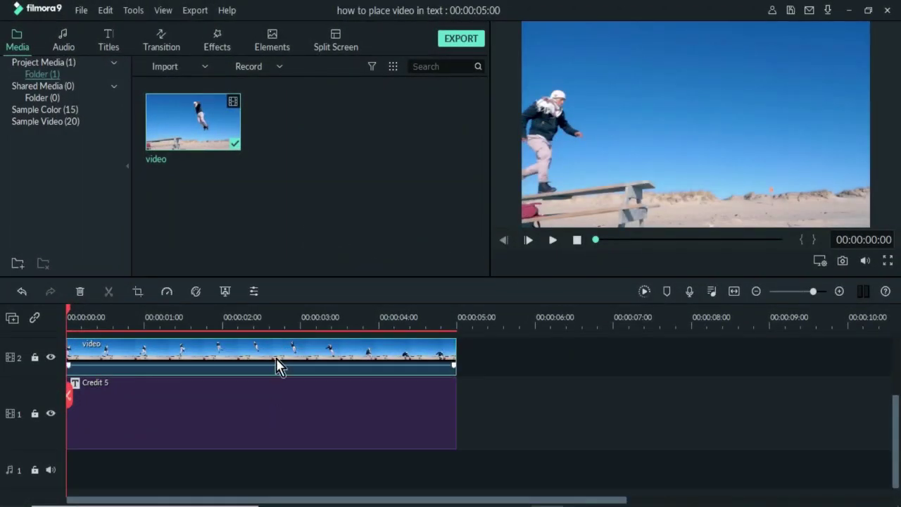
Step: Set the video clip's blending mode to Multiply, check a frame early in the clip, and accept the setting
double_click(276, 358)
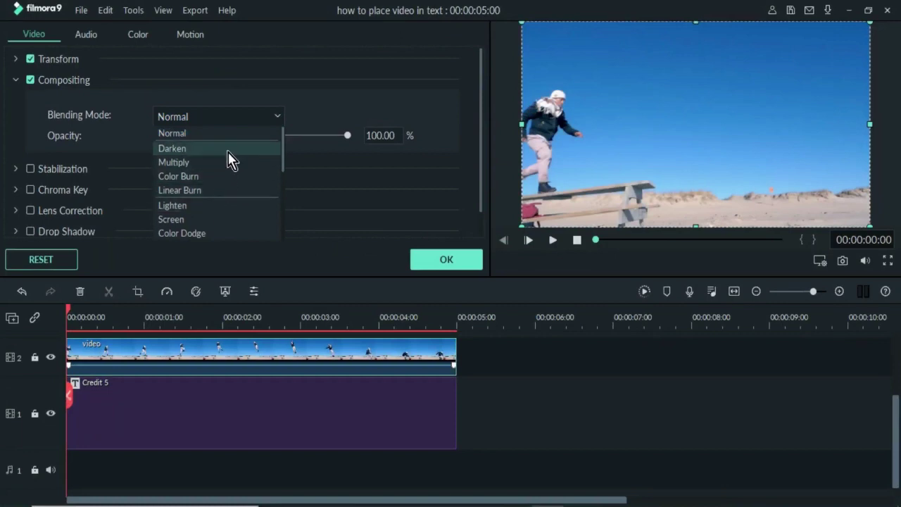
click(230, 167)
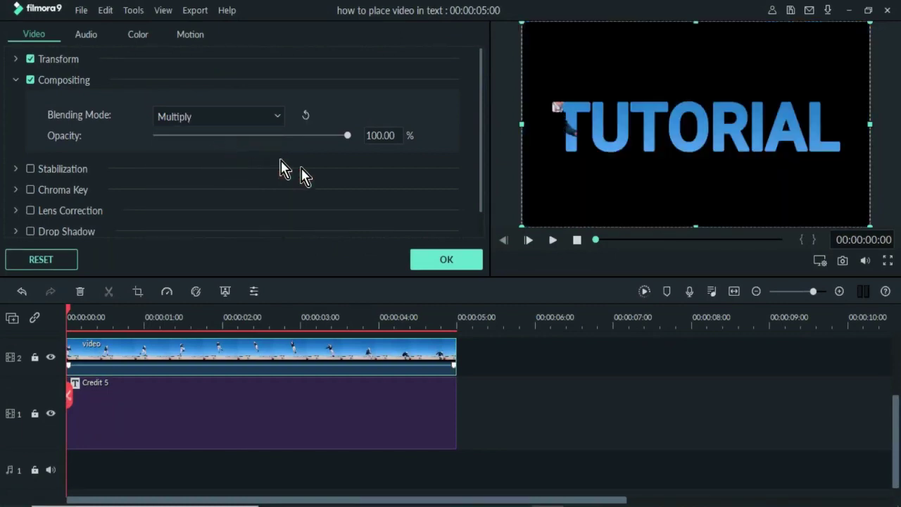
click(626, 239)
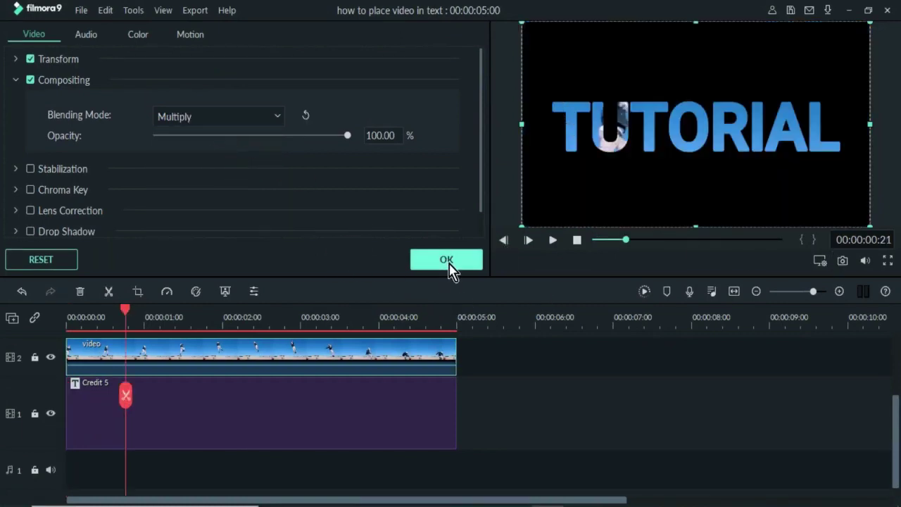
click(451, 265)
Step: Reopen the TUTORIAL title for advanced editing and apply a text animation preset to it
double_click(323, 406)
click(367, 257)
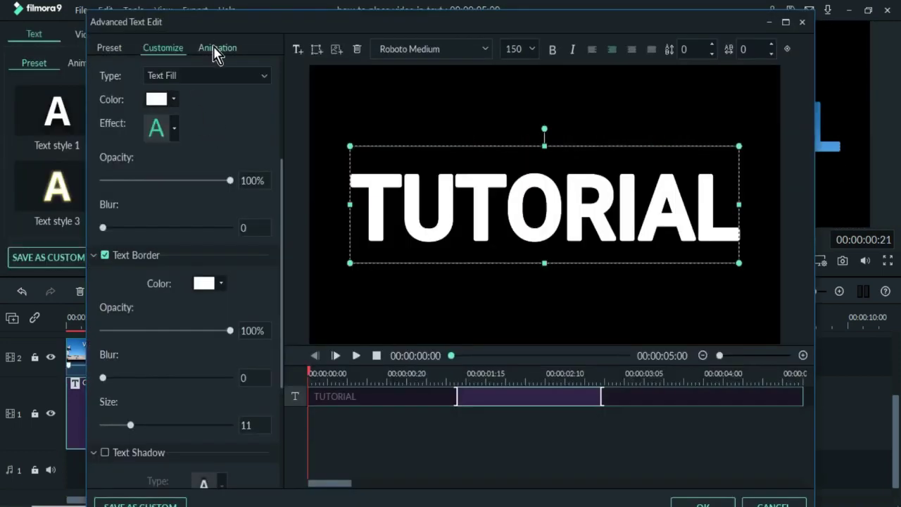
click(218, 47)
click(135, 164)
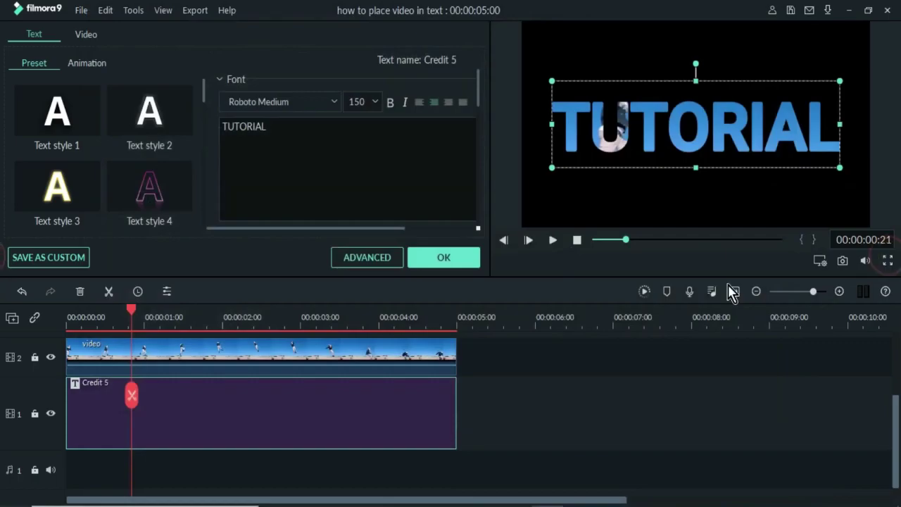
Step: Play the animated video-in-text result from the beginning in full screen
click(888, 260)
click(85, 497)
click(62, 497)
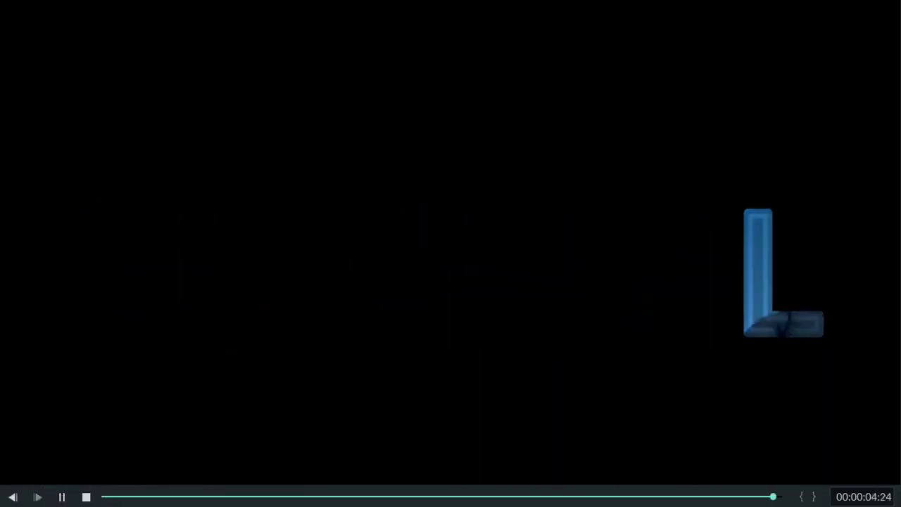
click(68, 497)
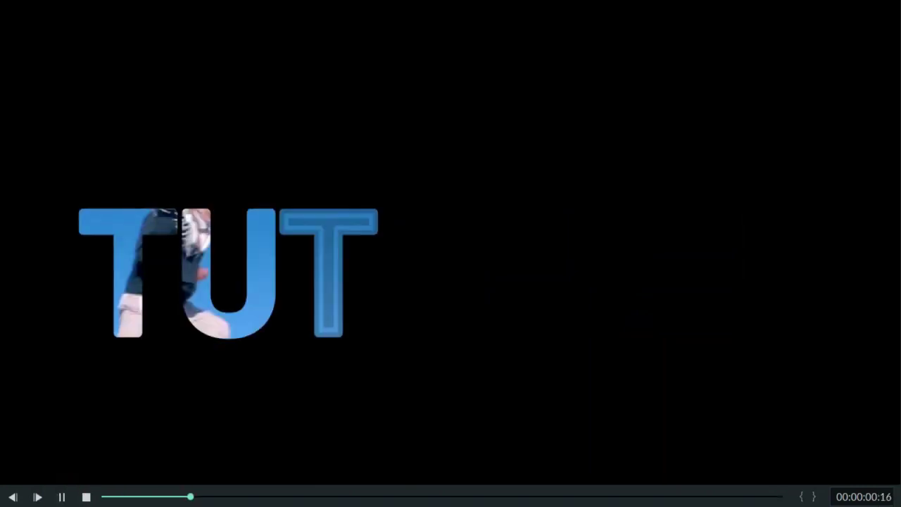
key(Escape)
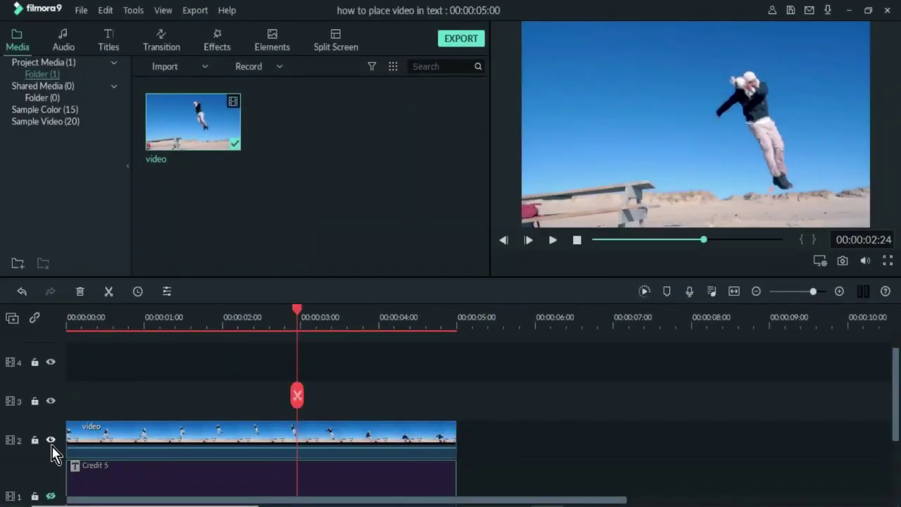
Step: Hide and lock video track 2, and take a snapshot of the plain white TUTORIAL title at 00:00:02:24
click(51, 441)
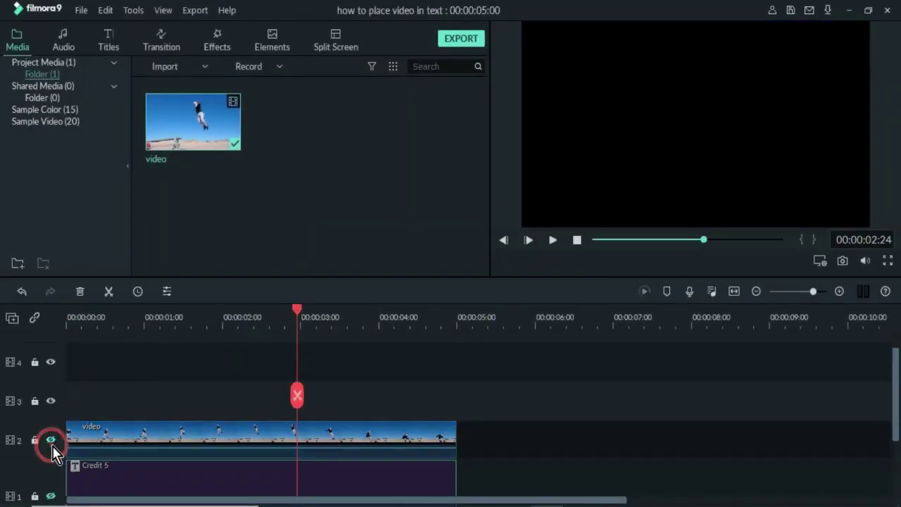
scroll(898, 394, down, 1)
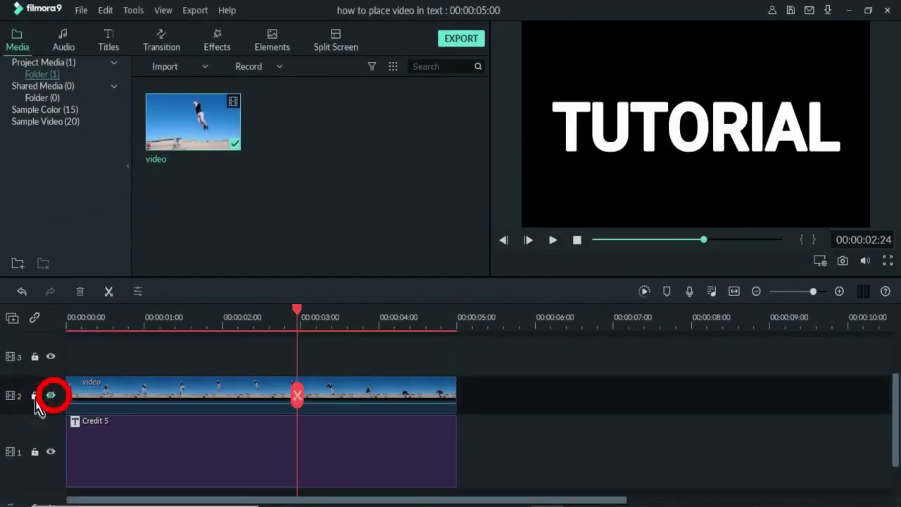
click(33, 396)
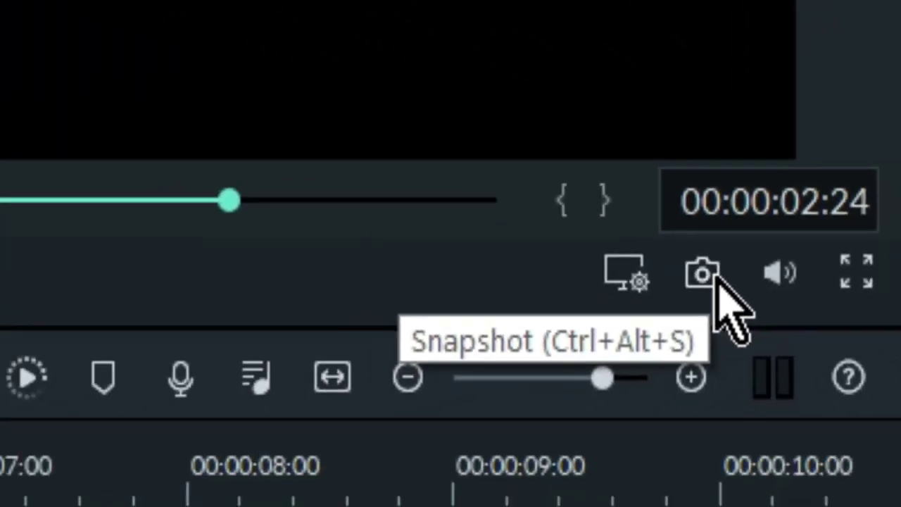
click(785, 279)
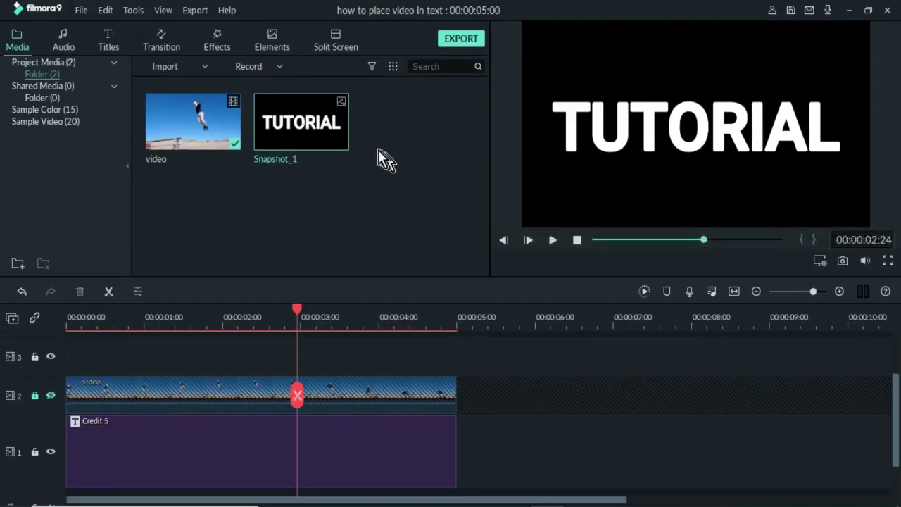
Step: Examine the file location in the properties of Snapshot_1
right_click(350, 145)
click(374, 344)
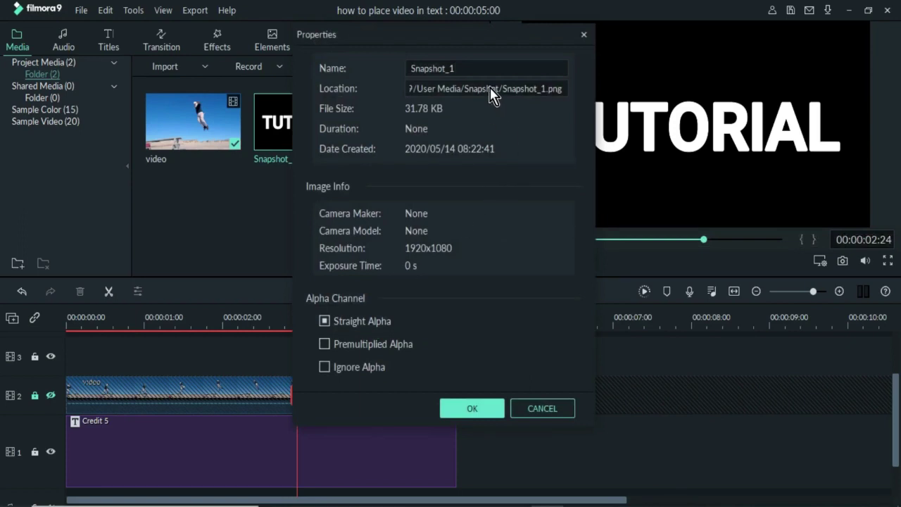
drag(421, 90, 588, 98)
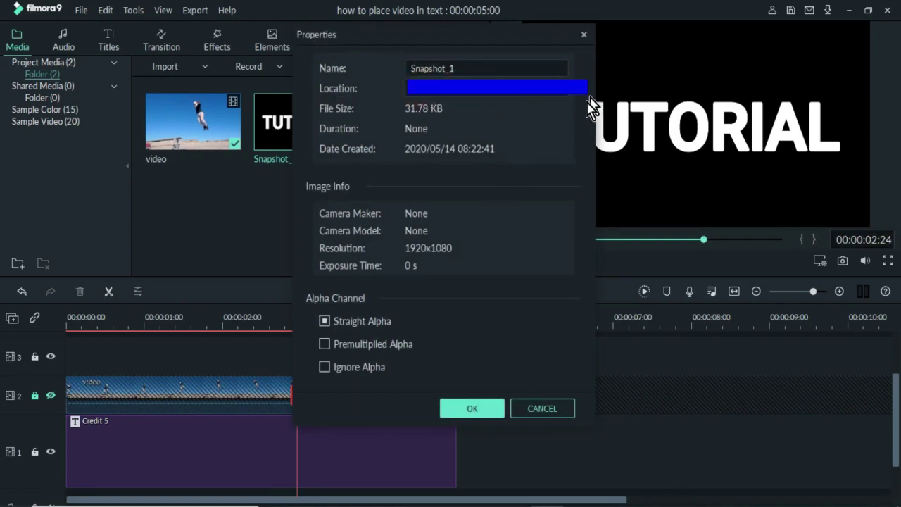
click(481, 414)
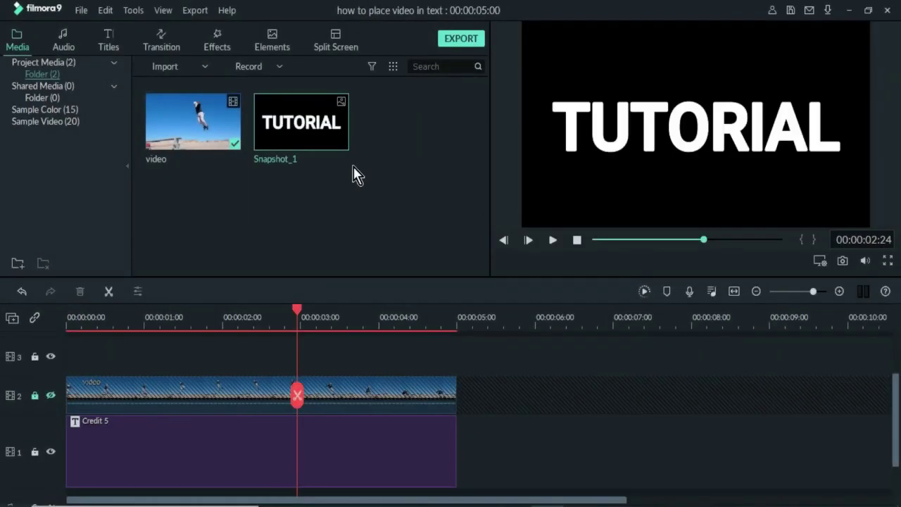
Step: Place Snapshot_1 at the start of track 3, above the video clip
drag(333, 146, 148, 363)
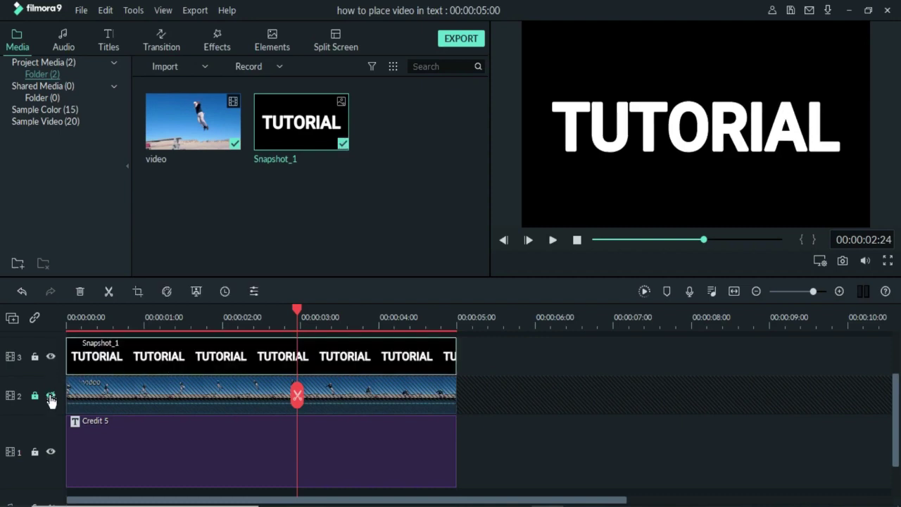
Step: Show video track 2 again and set the blending mode of Snapshot_1 to Multiply
click(50, 398)
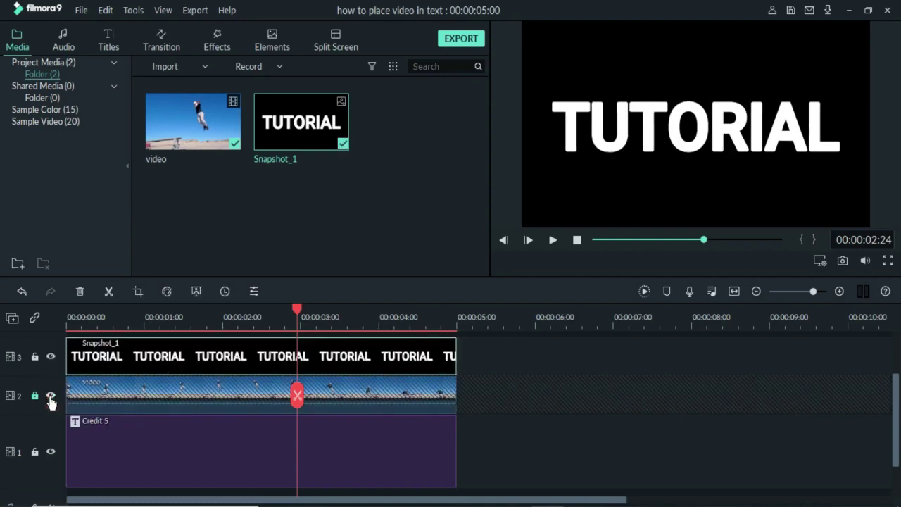
click(260, 359)
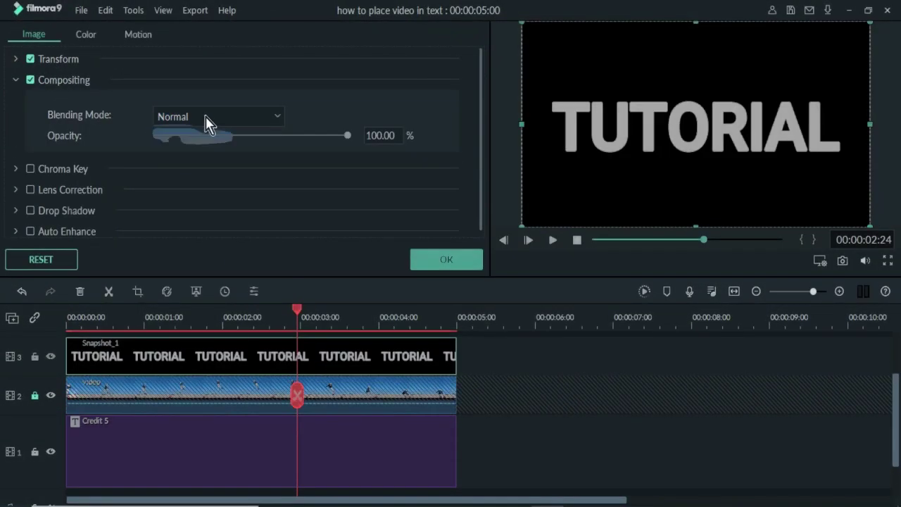
click(209, 118)
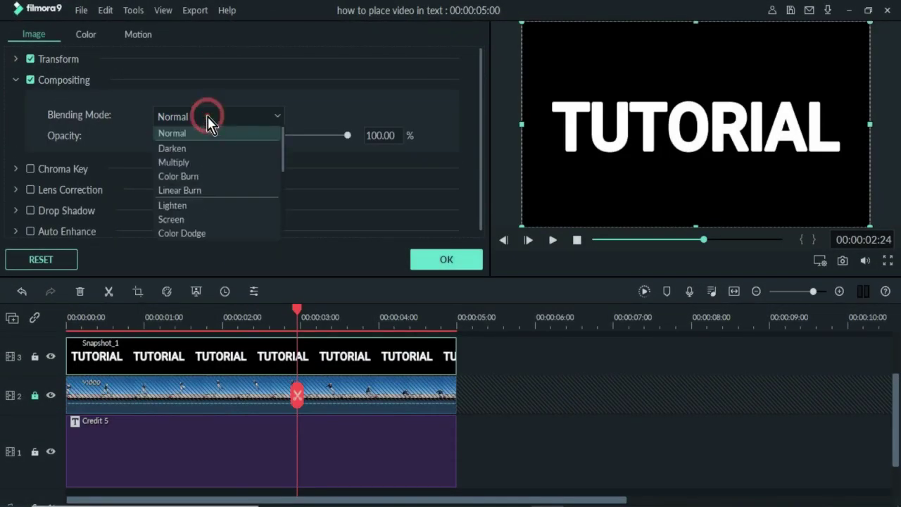
click(202, 163)
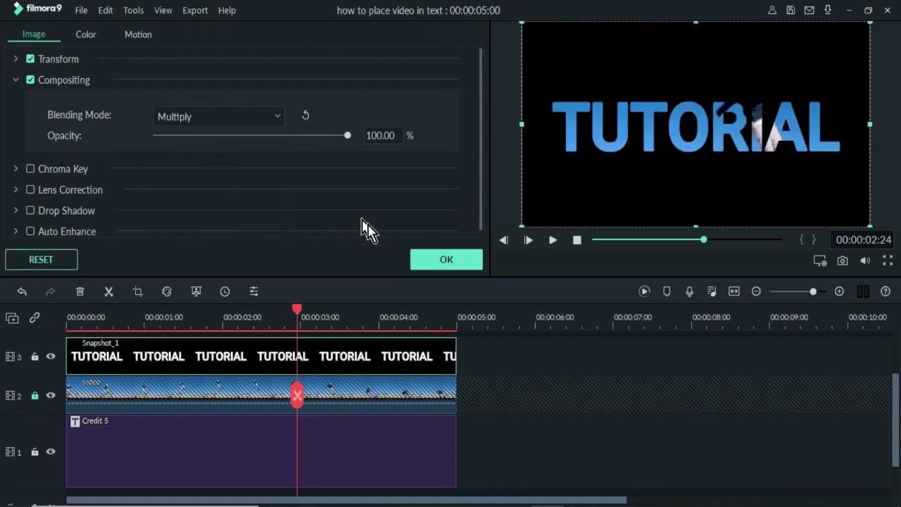
click(417, 262)
Step: Hide the Credit 5 title on track 1 and play the blended result from the beginning
click(553, 240)
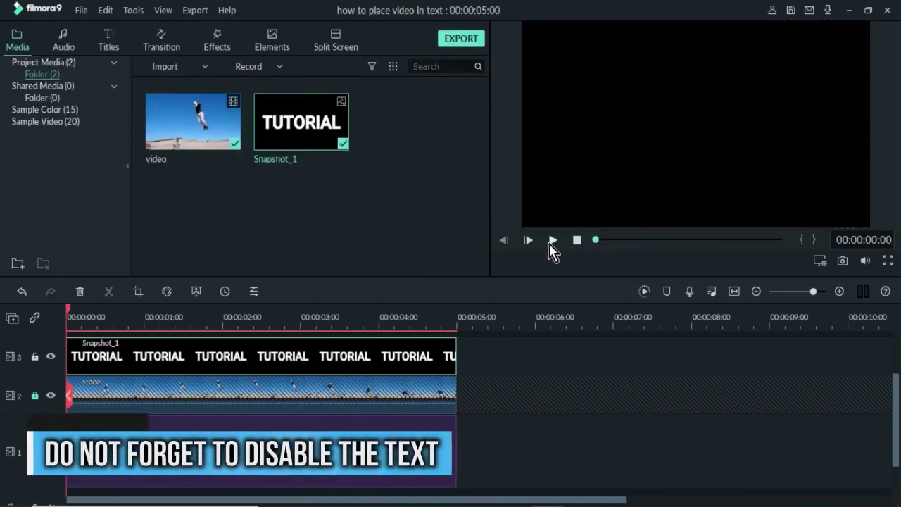
click(553, 240)
click(51, 452)
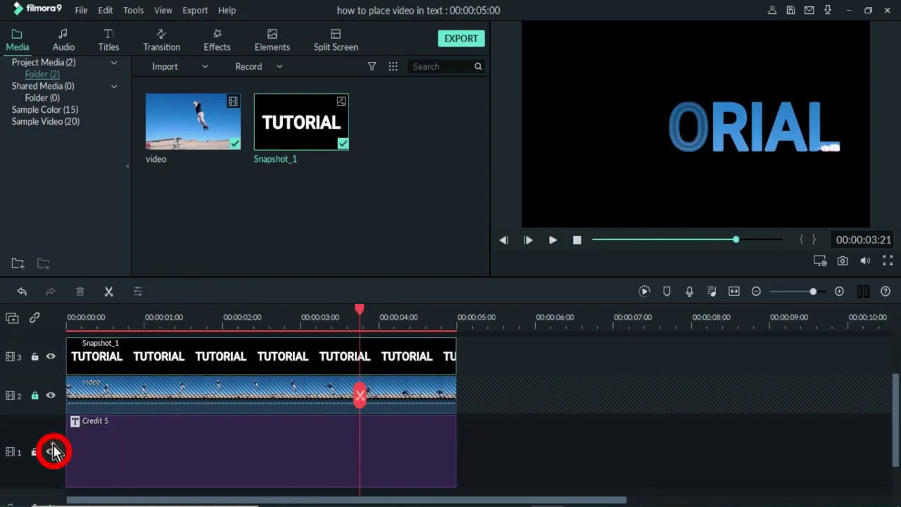
click(577, 240)
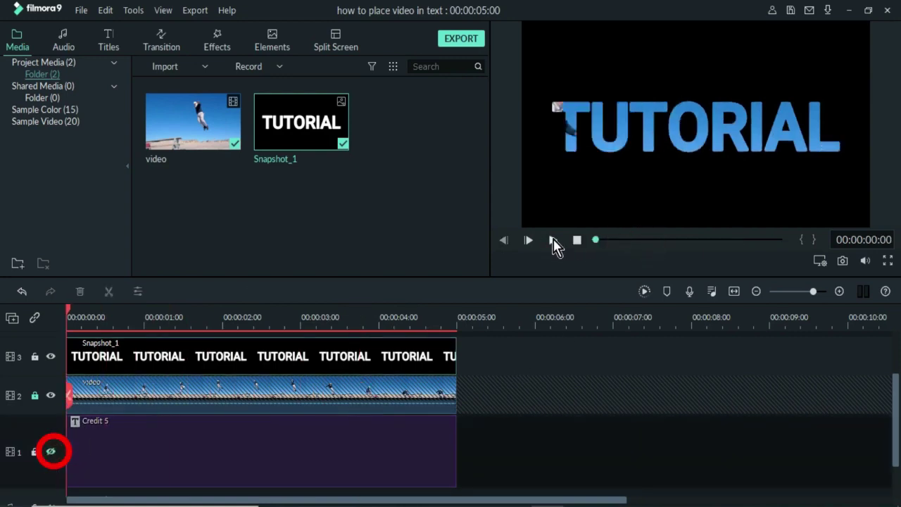
click(552, 240)
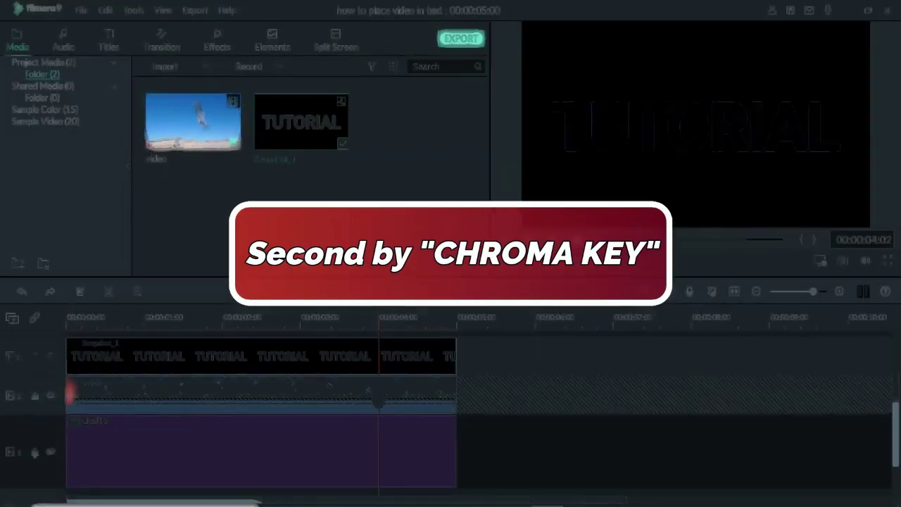
Step: Set the blending mode of Snapshot_1 back to Normal
click(198, 343)
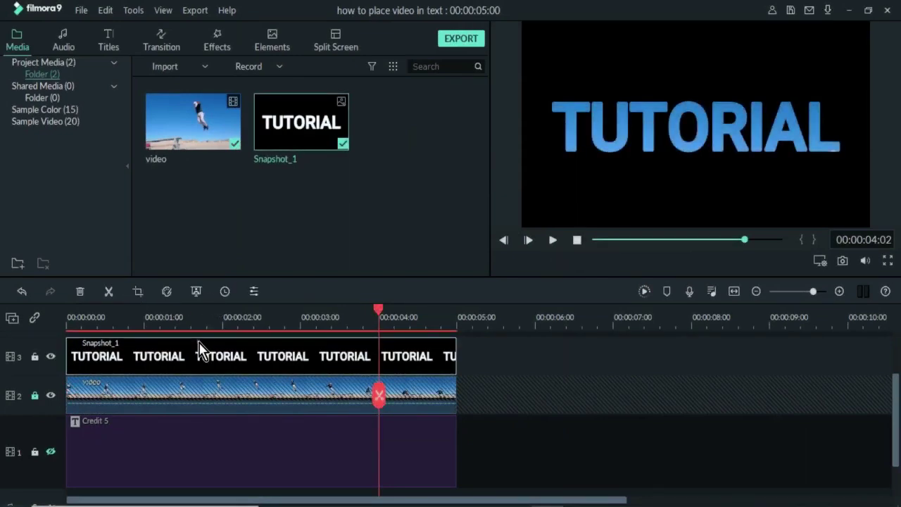
double_click(199, 348)
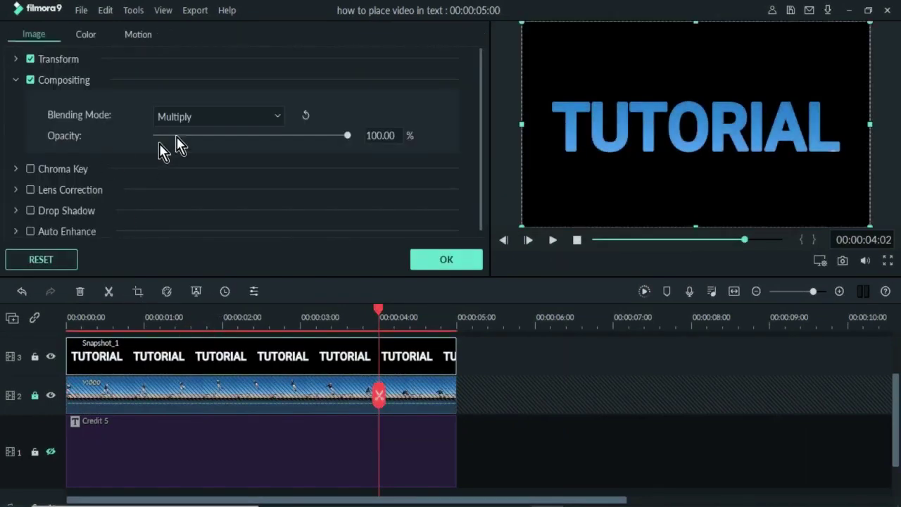
click(235, 115)
click(224, 133)
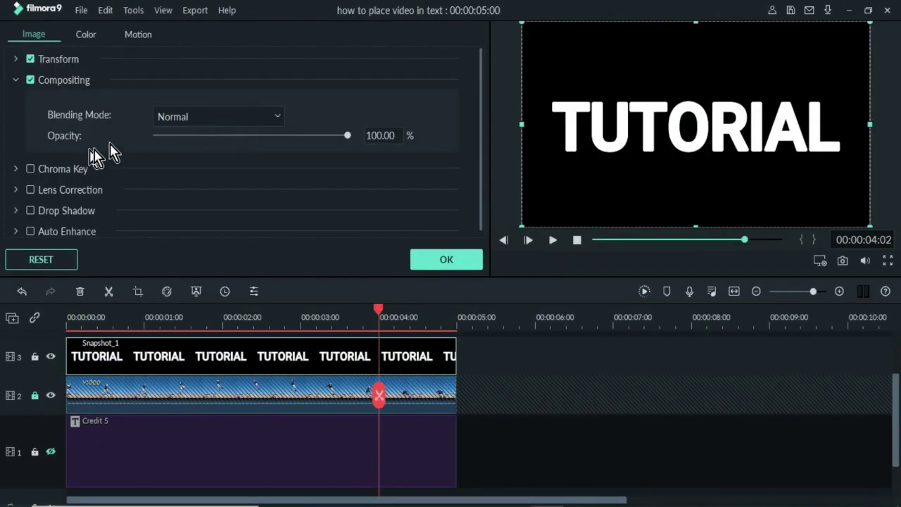
Step: Enable Chroma Key on Snapshot_1, reset edge thickness and edge feather to 0.00, and sample the white TUTORIAL lettering as the key color
click(15, 80)
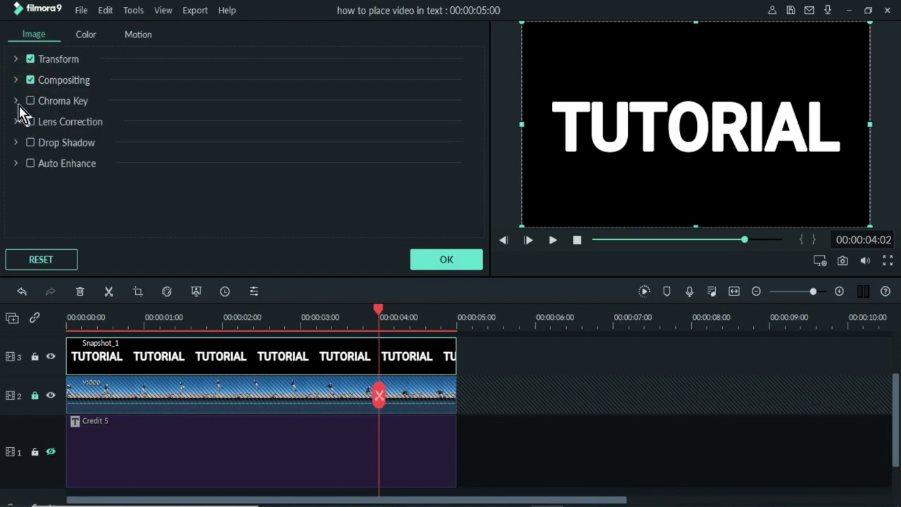
click(15, 101)
click(30, 102)
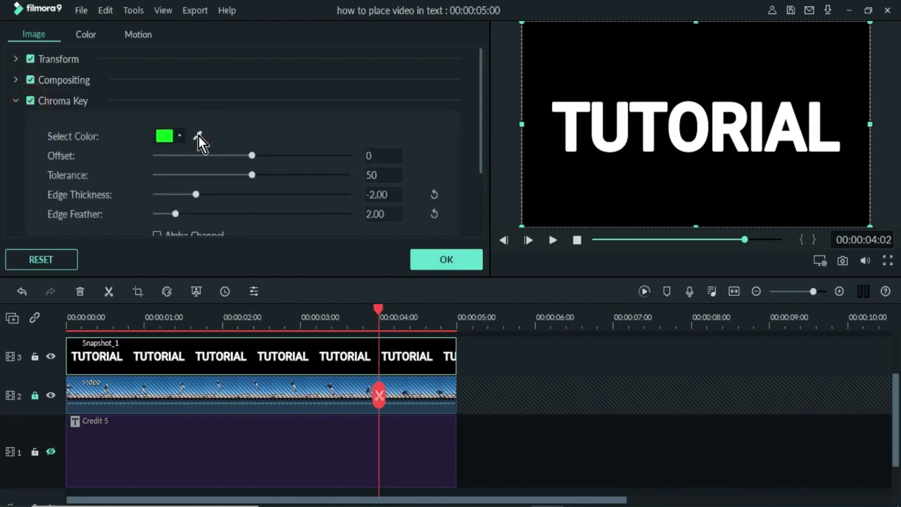
scroll(199, 141, down, 2)
click(433, 127)
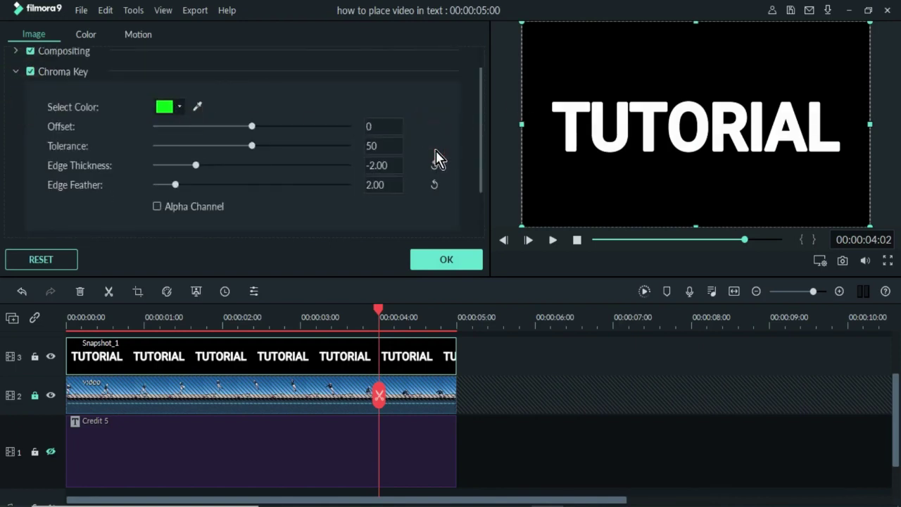
click(434, 166)
click(435, 183)
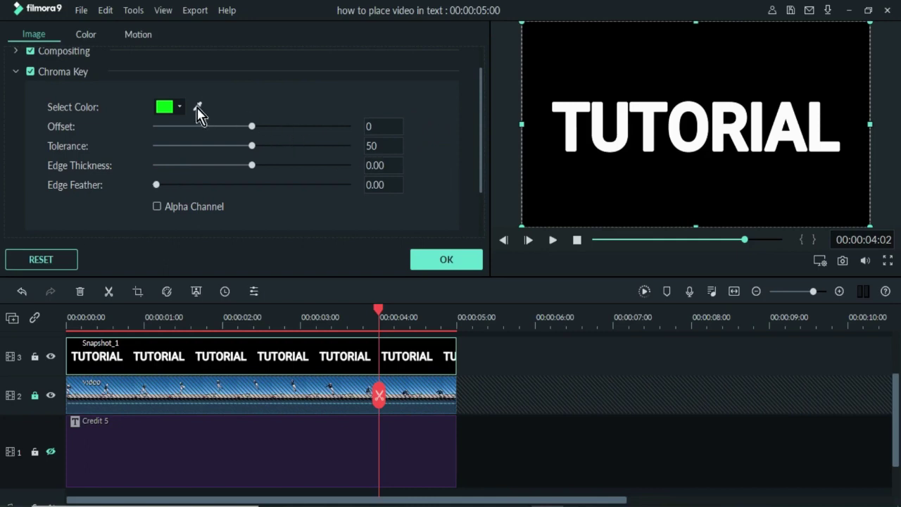
click(198, 107)
click(626, 138)
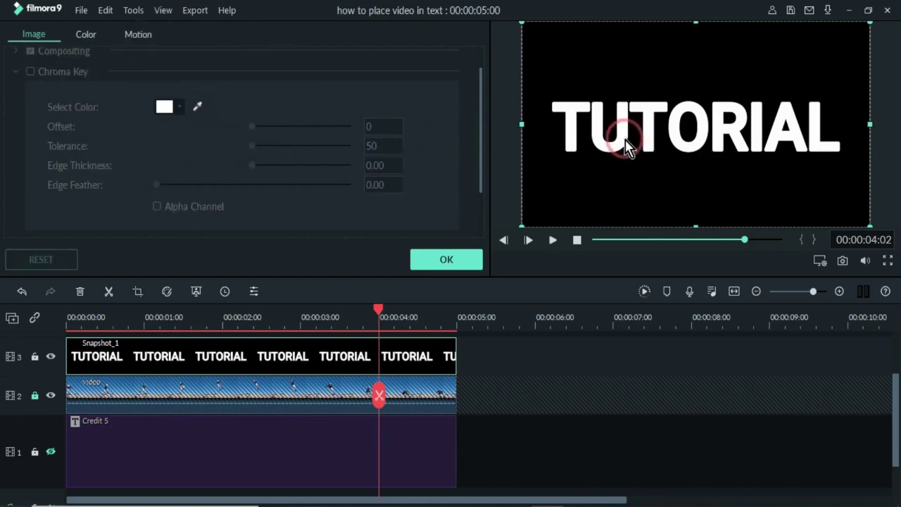
Step: Play the chroma-keyed result from the beginning and accept the clip settings
drag(642, 240, 569, 255)
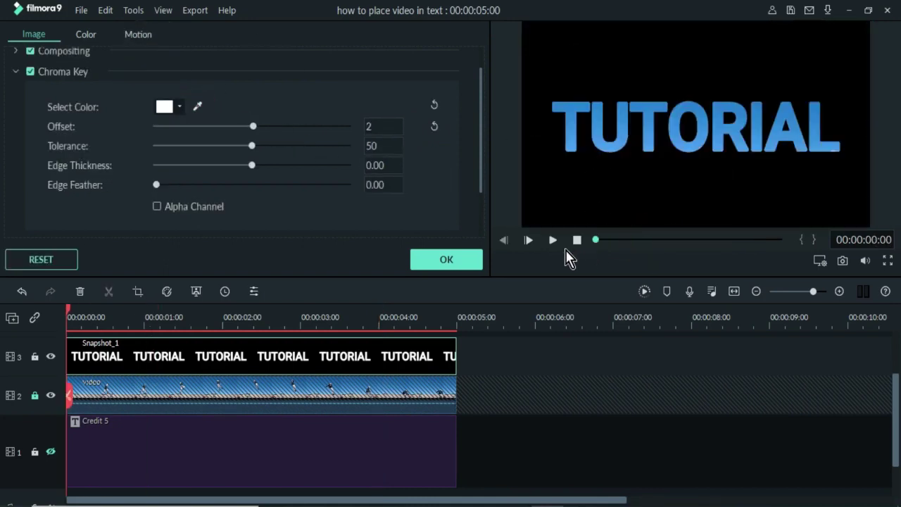
click(553, 240)
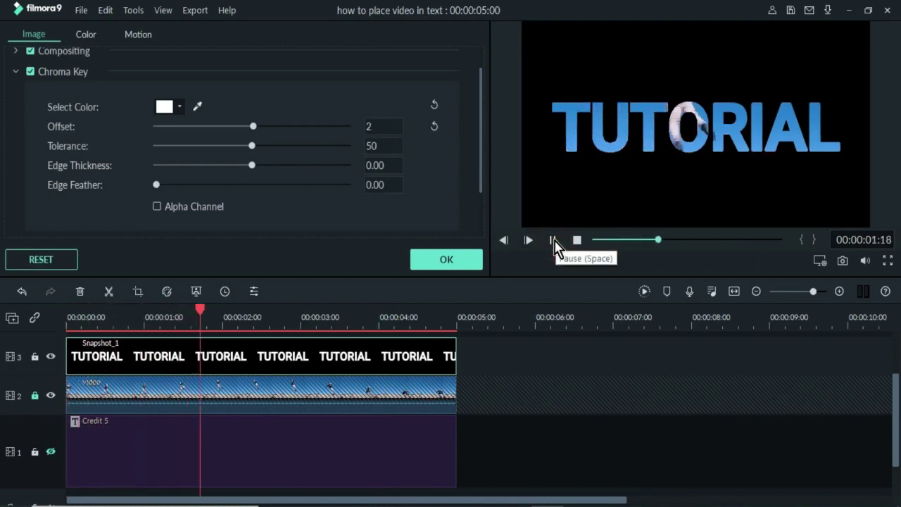
click(553, 241)
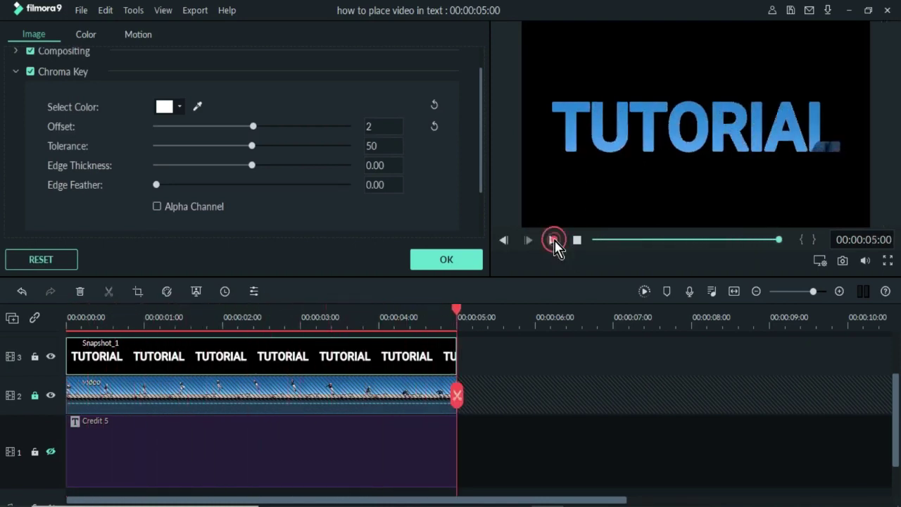
click(553, 240)
click(447, 259)
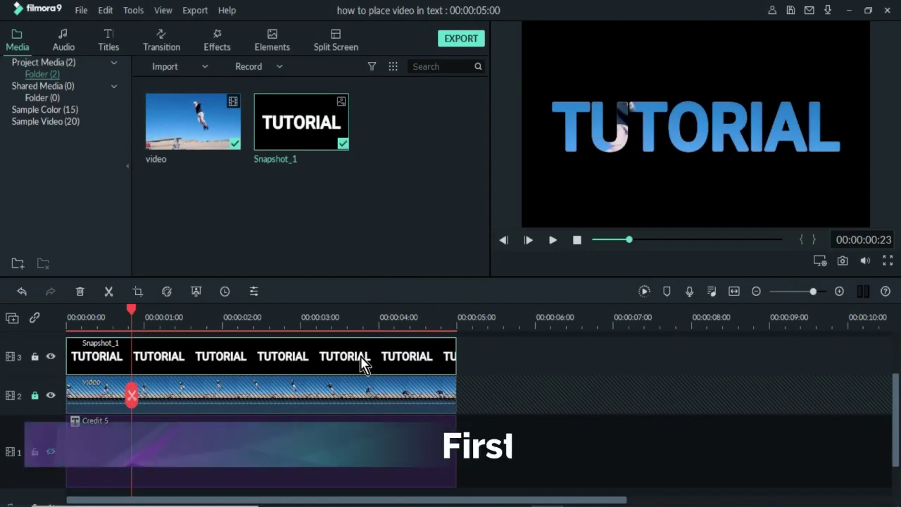
Step: Delete Snapshot_1 from track 3, and hide the video track and show the Credit 5 title track so only the title plays
key(Delete)
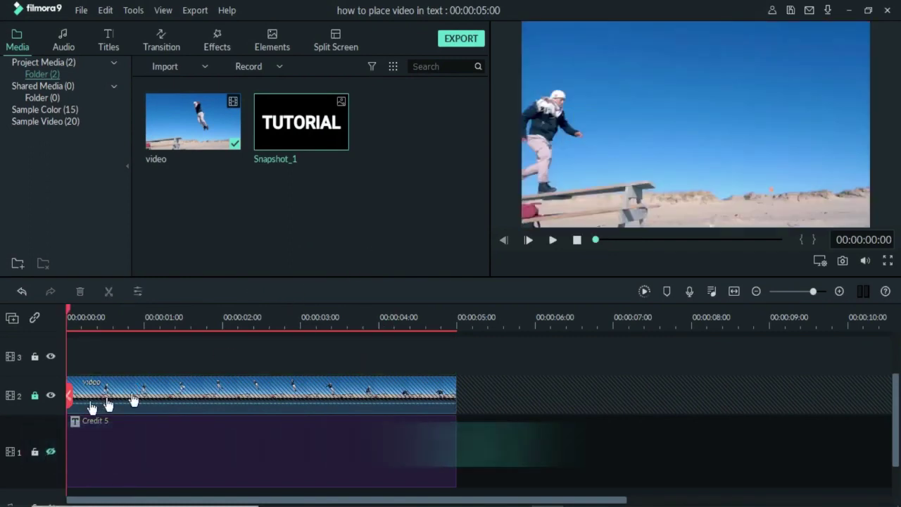
click(51, 395)
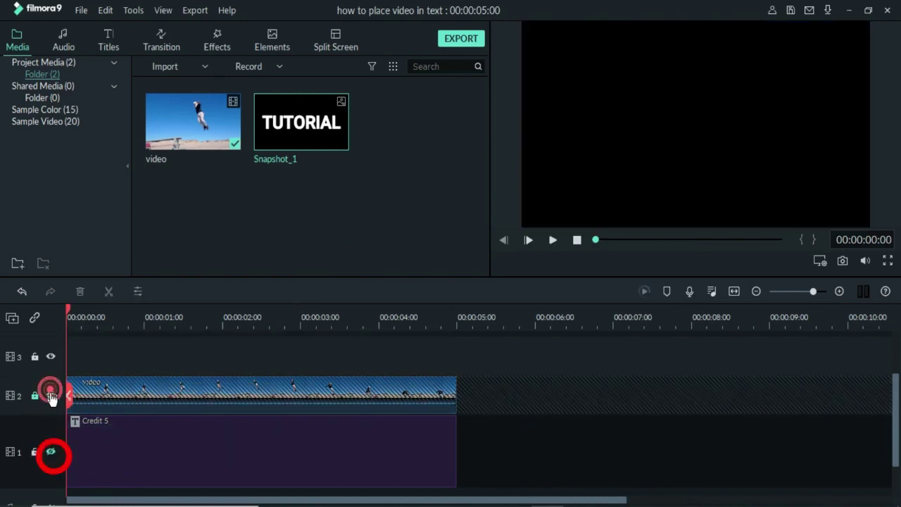
click(51, 456)
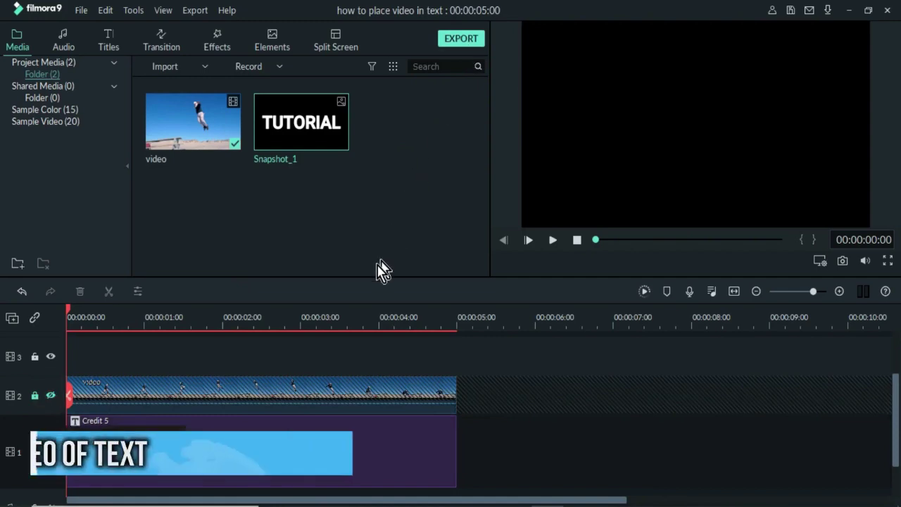
click(247, 316)
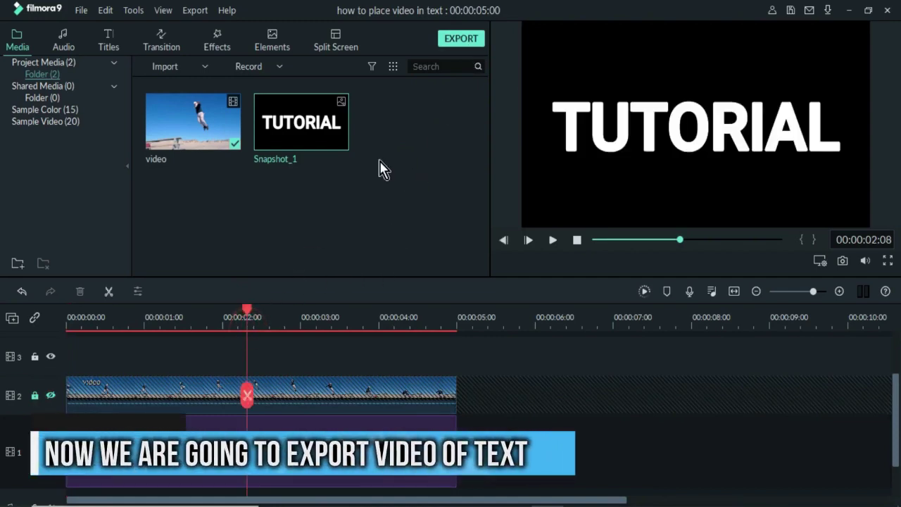
Step: Export the white TUTORIAL title animation to the computer as an MP4 named "video place in text"
click(456, 44)
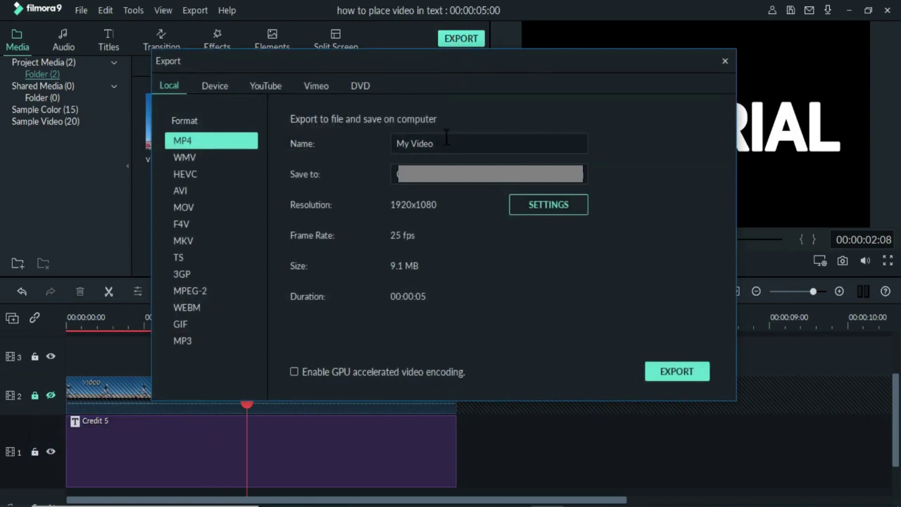
click(456, 143)
text(v)
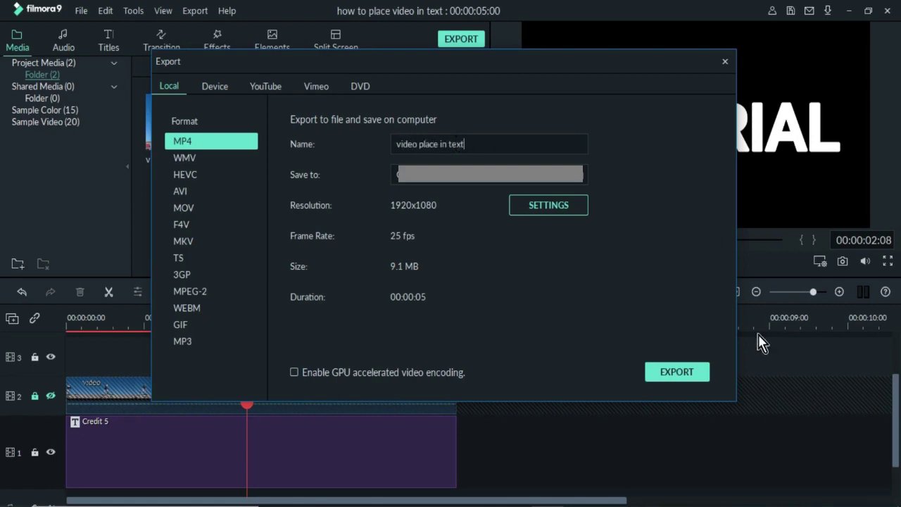
click(684, 380)
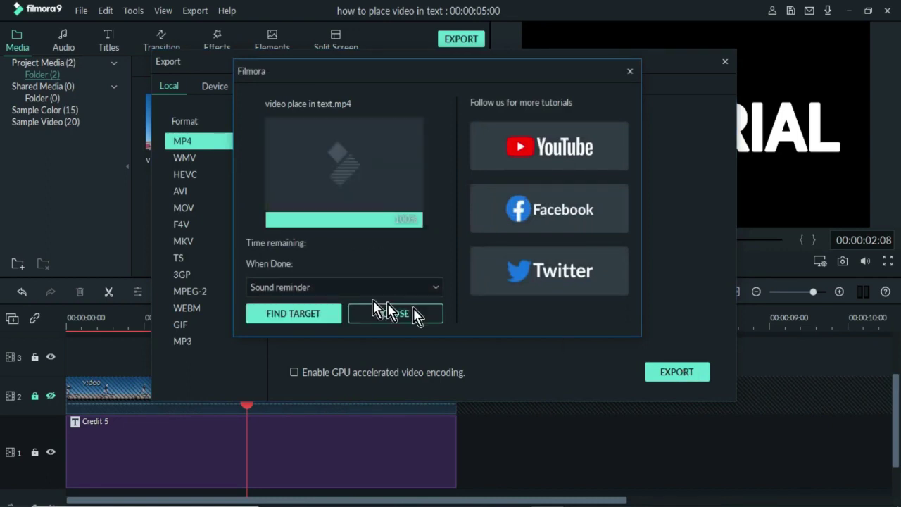
click(371, 314)
click(726, 61)
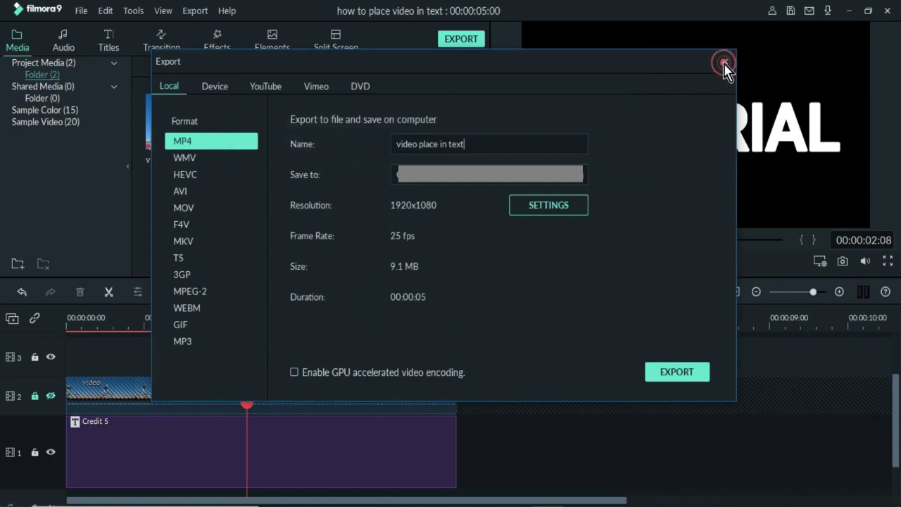
Step: Import the exported TUTORIAL title video into the project media
click(183, 67)
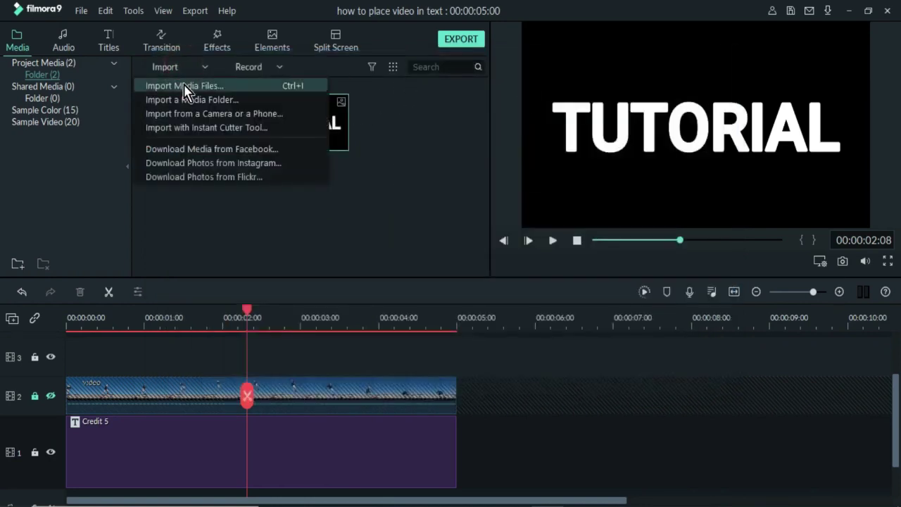
click(185, 87)
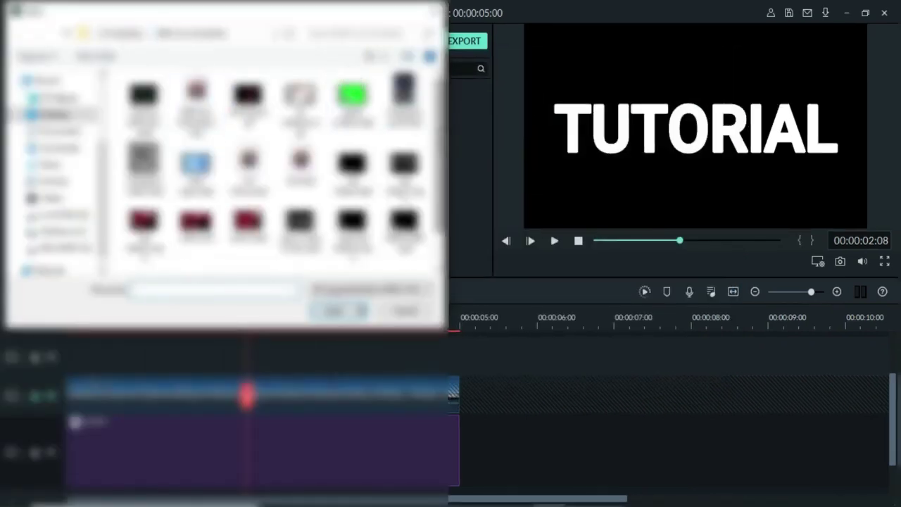
scroll(416, 176, down, 1)
click(301, 180)
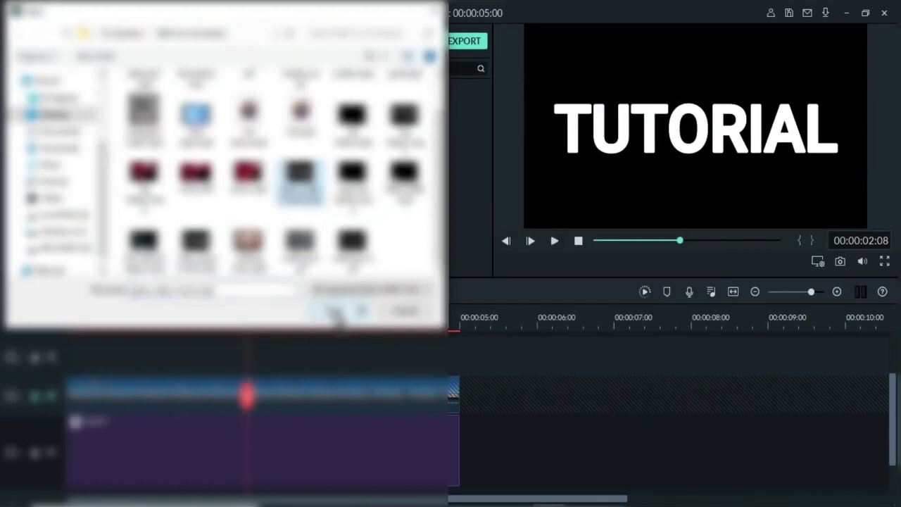
click(335, 312)
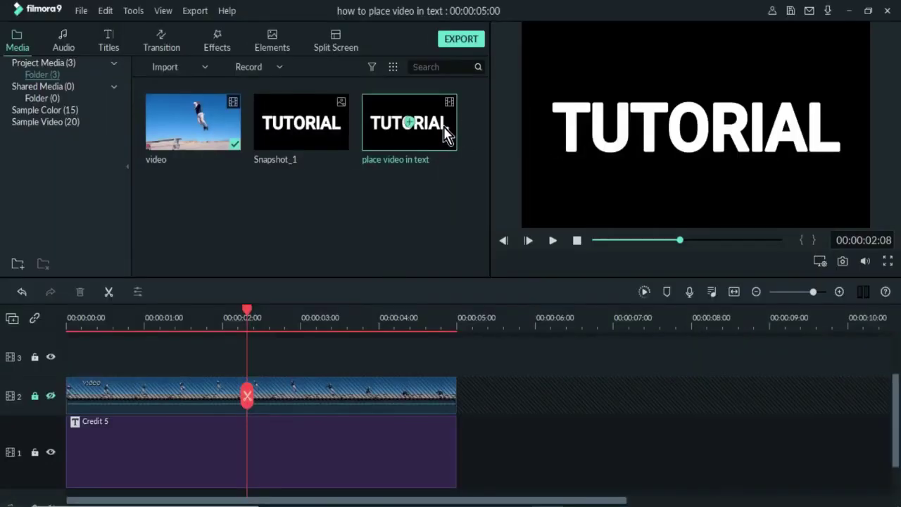
Step: Place the "place video in text" clip at the start of track 3, and show, unlock and trim the track 2 video to its length
drag(447, 131, 91, 356)
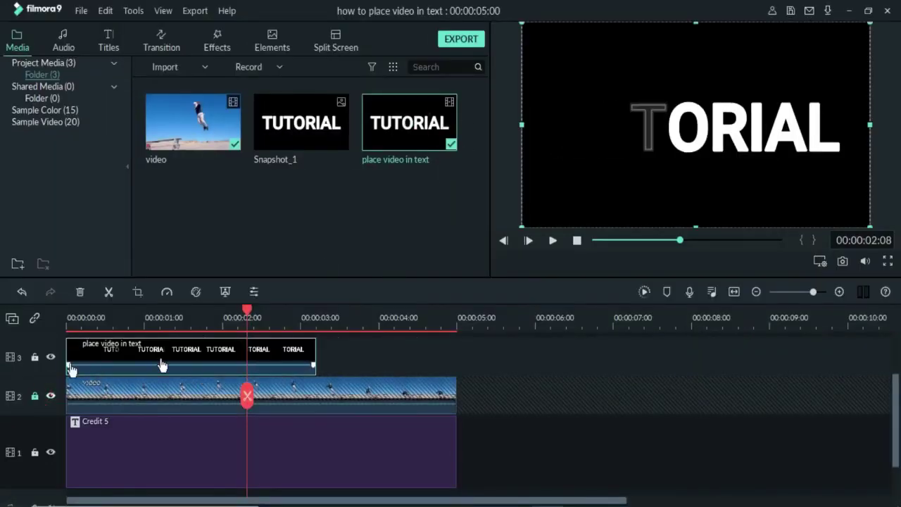
click(312, 387)
drag(455, 396, 312, 393)
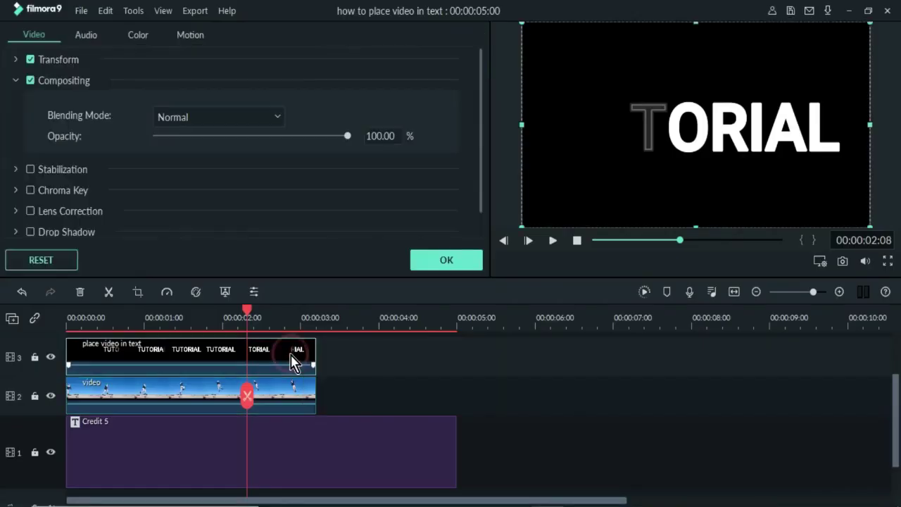
Step: Position the playhead at 00:00:02:00 and set the "place video in text" clip's blending mode to Multiply
drag(247, 312, 223, 311)
click(278, 117)
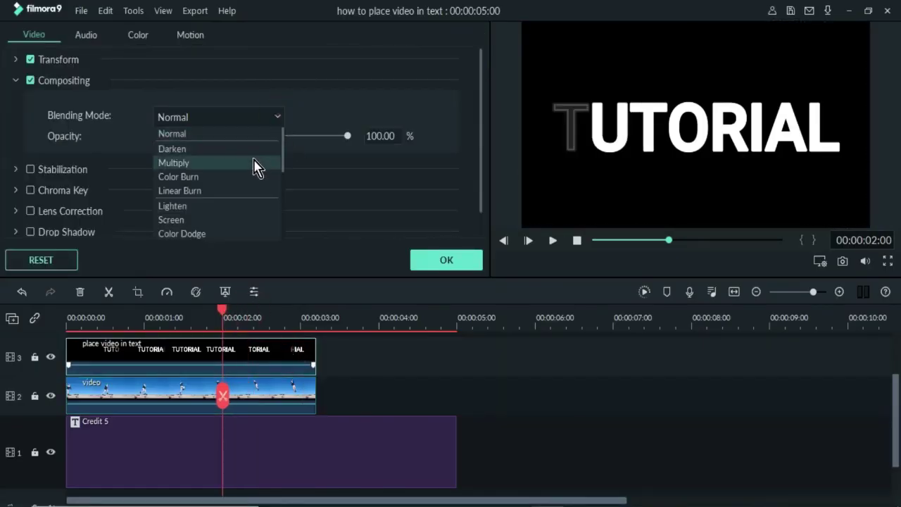
click(257, 165)
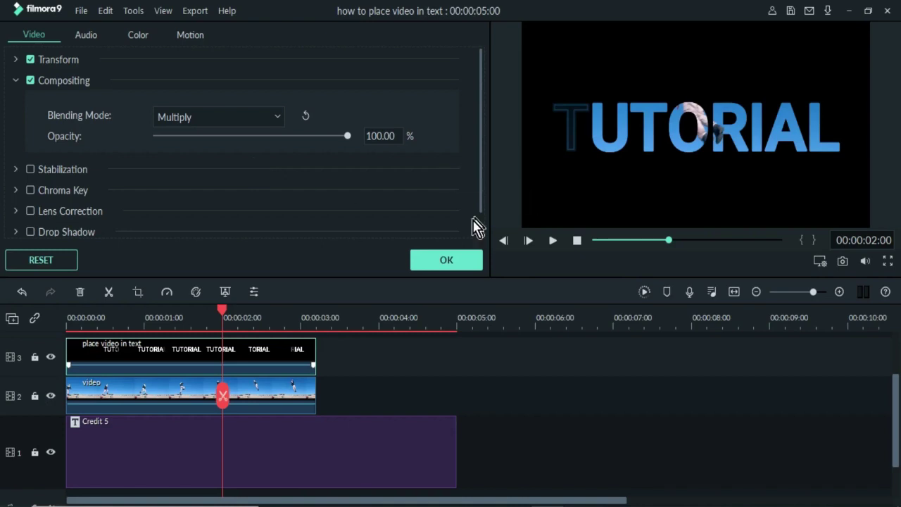
click(417, 260)
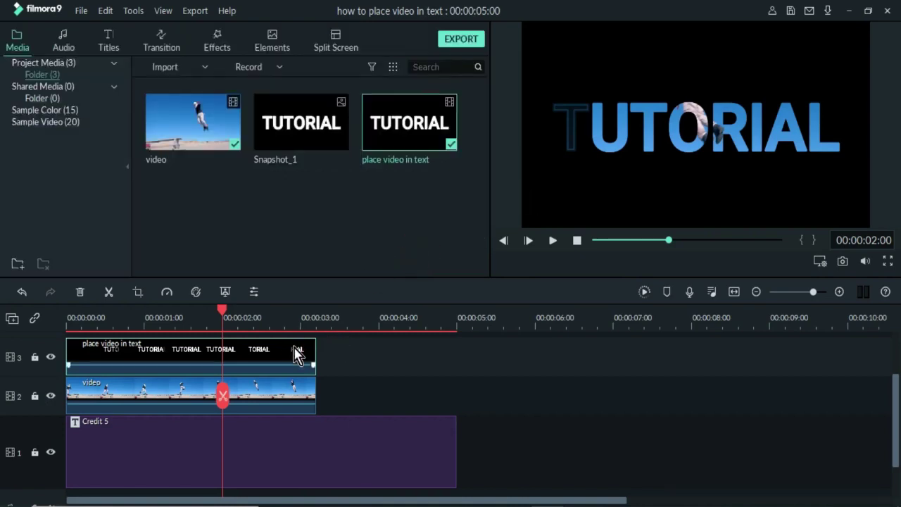
Step: Restore the blending mode of the "place video in text" clip to Normal
double_click(298, 354)
click(184, 118)
click(176, 133)
click(418, 259)
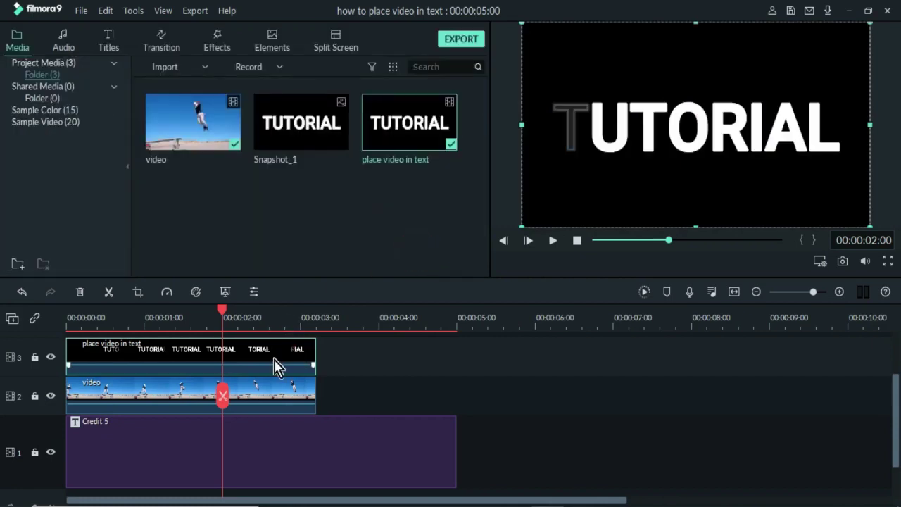
Step: Enable Chroma Key on the "place video in text" clip and key out its white lettering
double_click(281, 362)
click(16, 81)
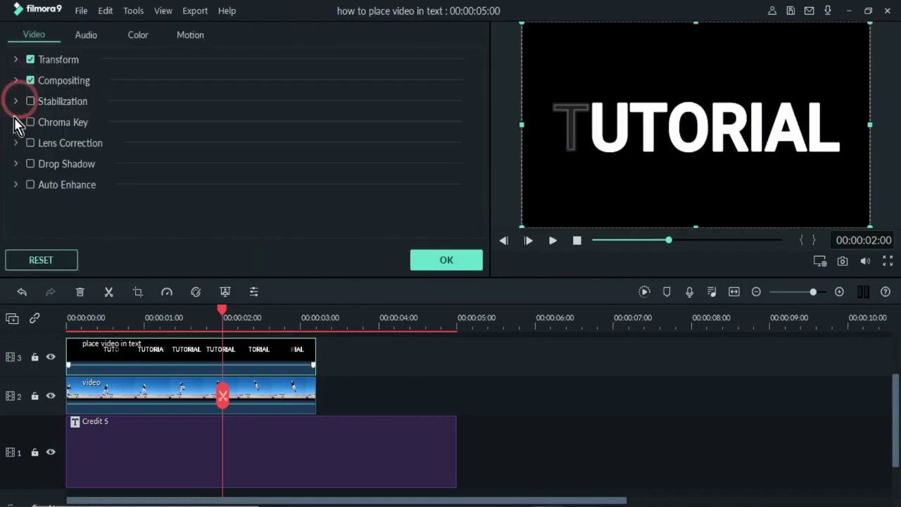
click(15, 122)
click(30, 122)
click(179, 157)
click(228, 219)
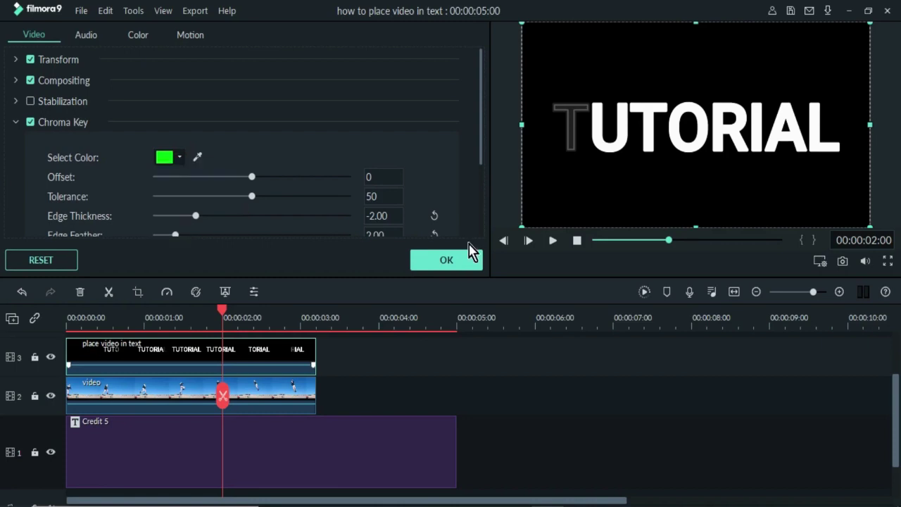
click(466, 260)
Step: Play the timeline from the start to check the chroma-keyed title over the video
click(576, 240)
click(552, 240)
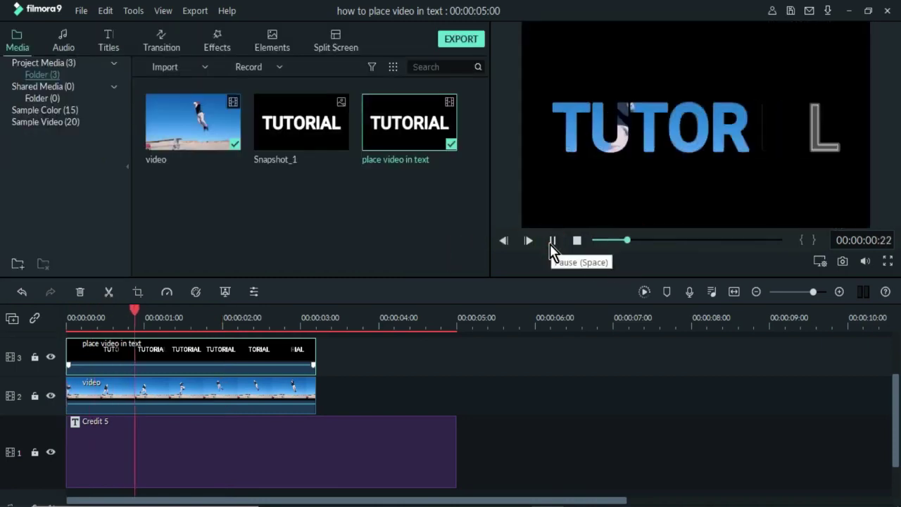
click(553, 240)
Step: Hide the Credit 5 title track and replay the timeline from the start to check the video-in-text animation
click(50, 453)
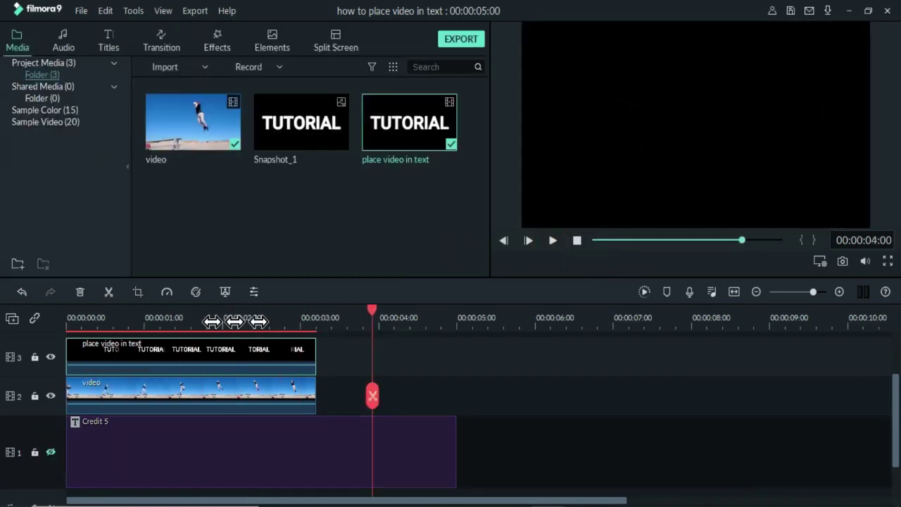
drag(371, 310, 70, 331)
click(553, 240)
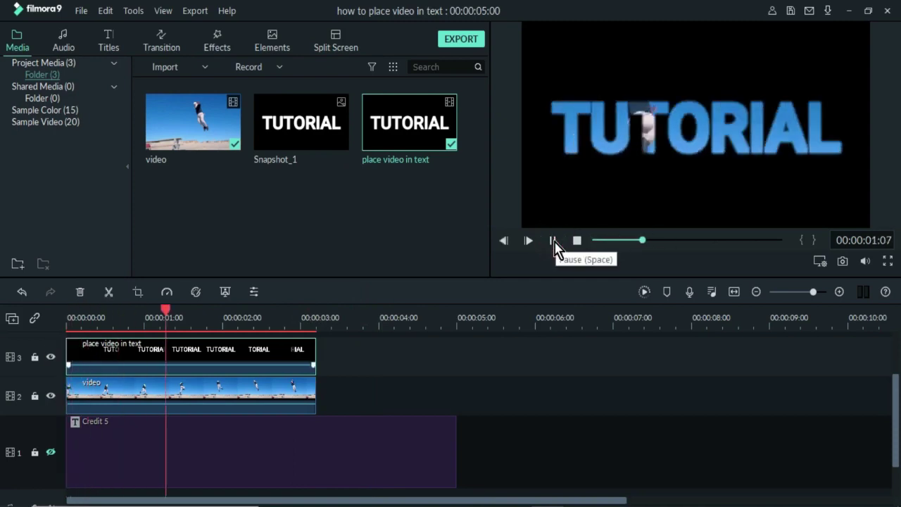
click(553, 240)
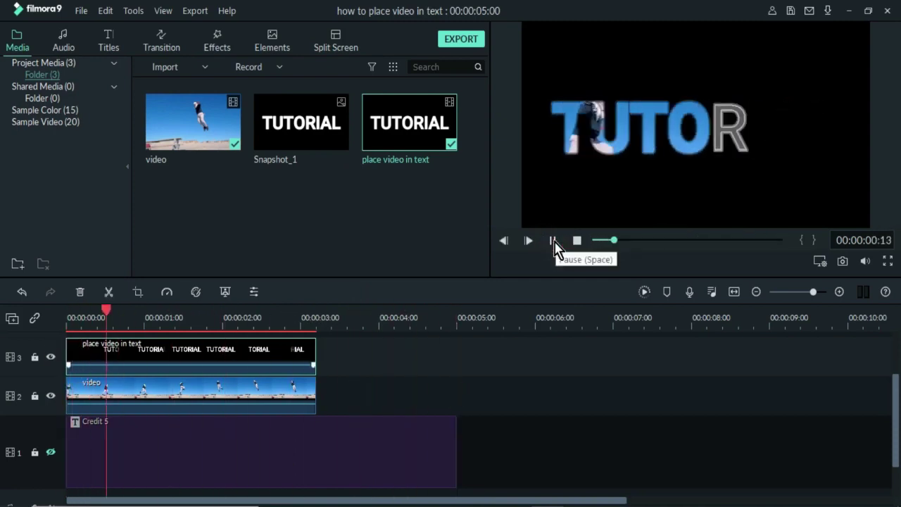